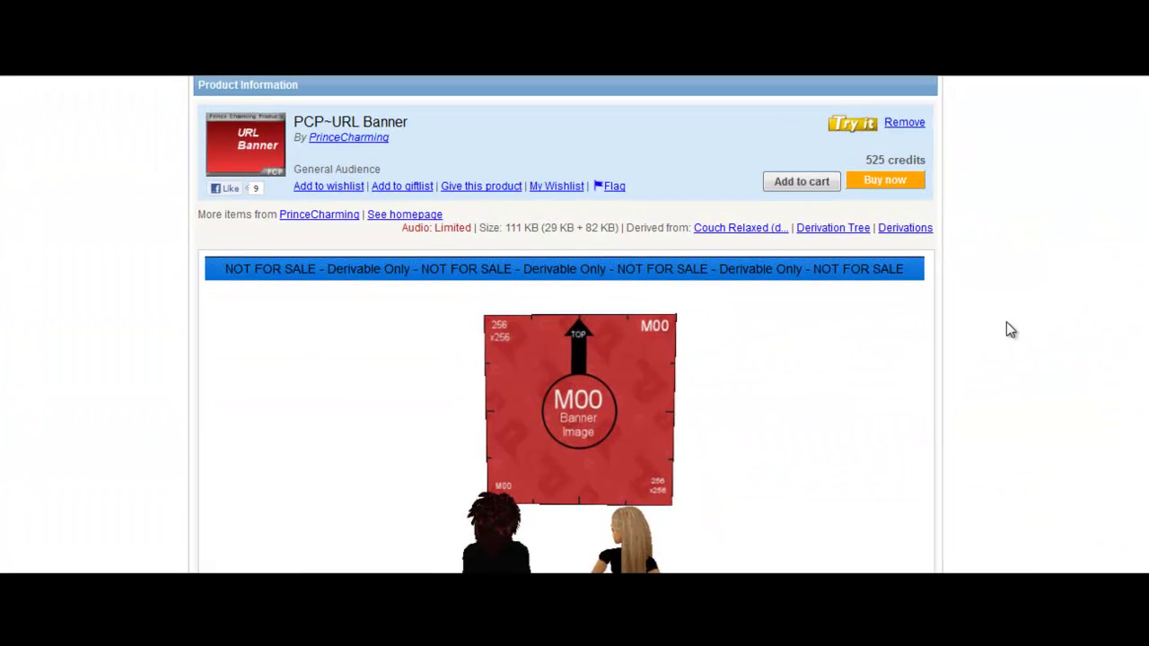
Save the example Creator.xml file linked in the URL Banner developer instructions to the Desktop.
scroll(1140, 330, "down", 20)
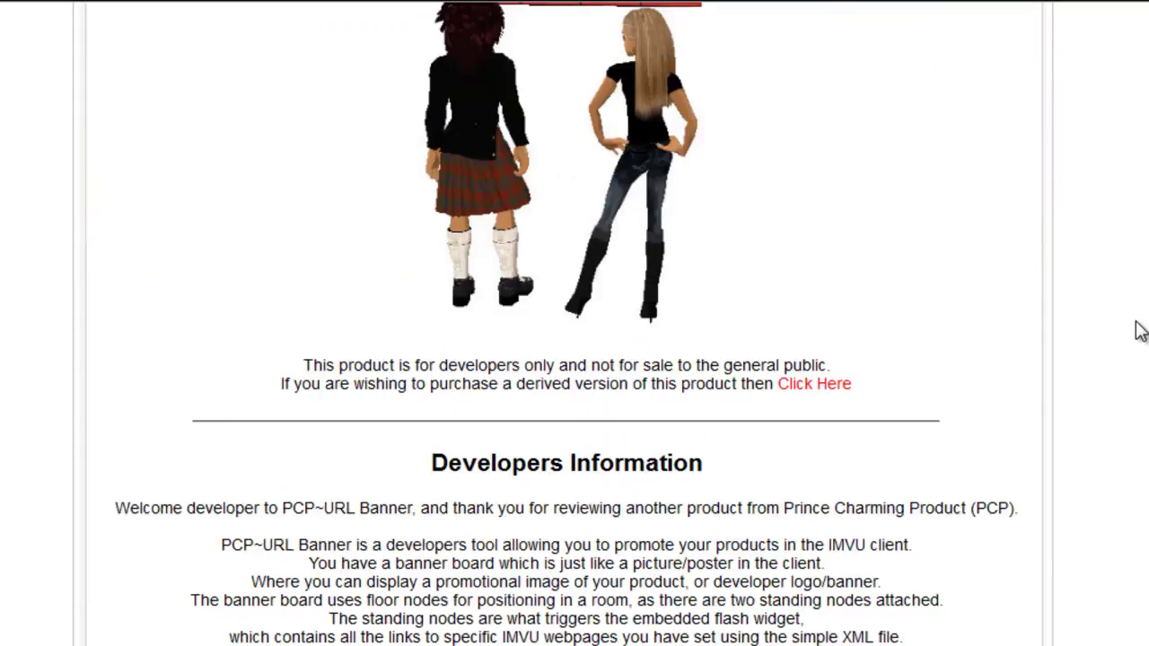
scroll(1140, 330, "down", 6)
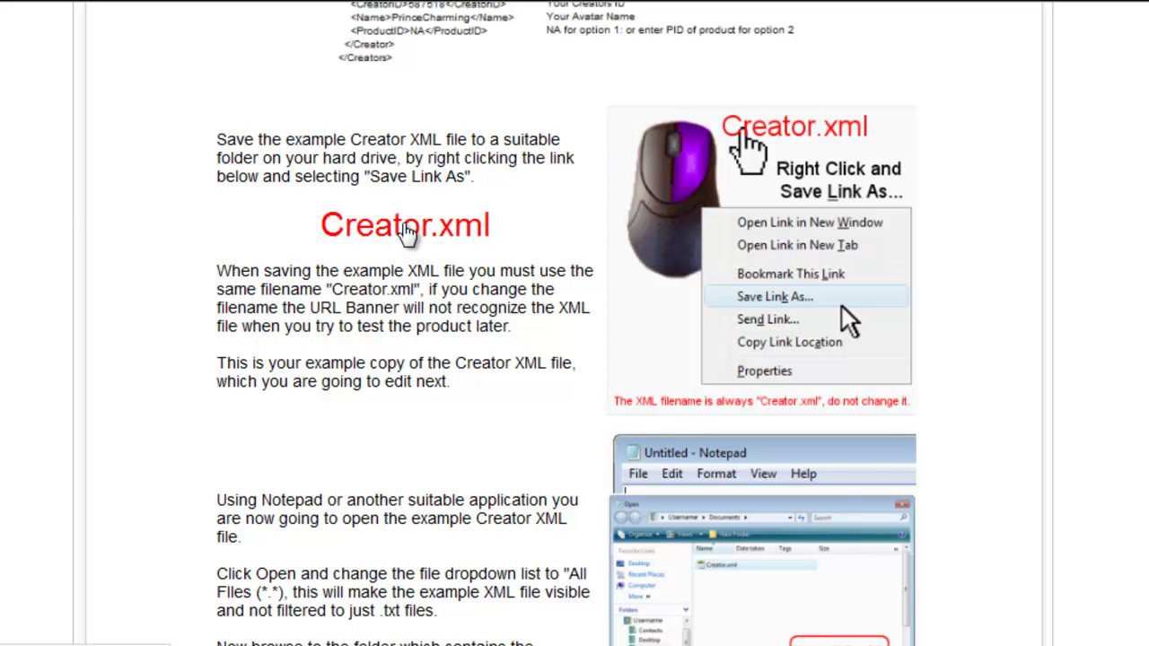
right_click(406, 231)
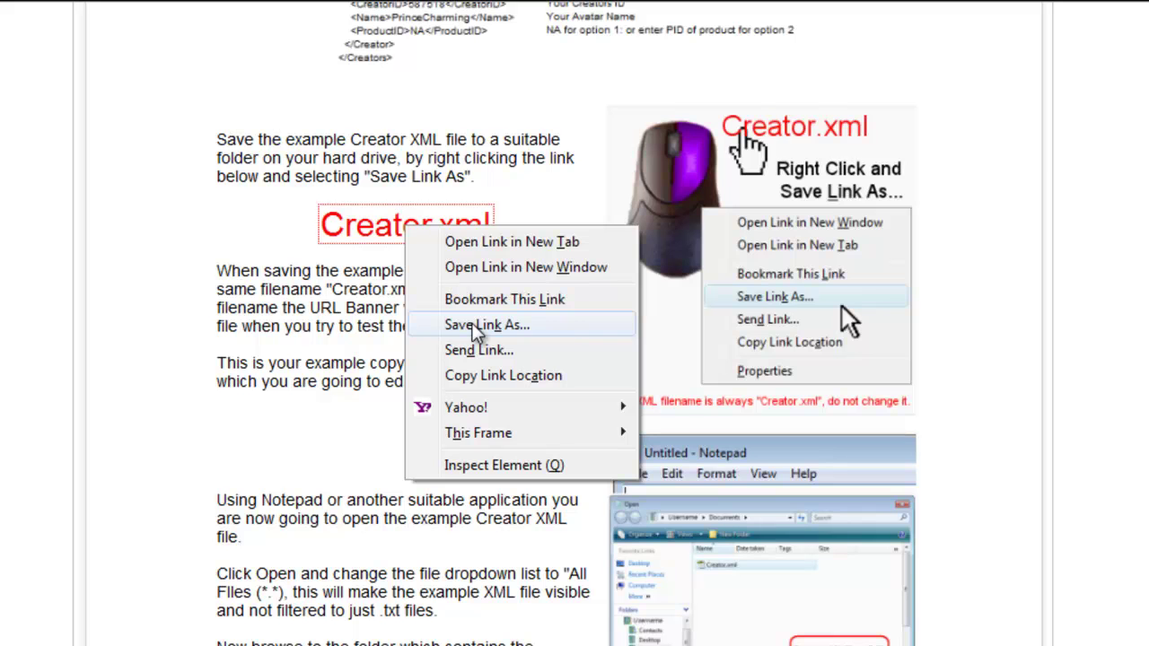
left_click(474, 326)
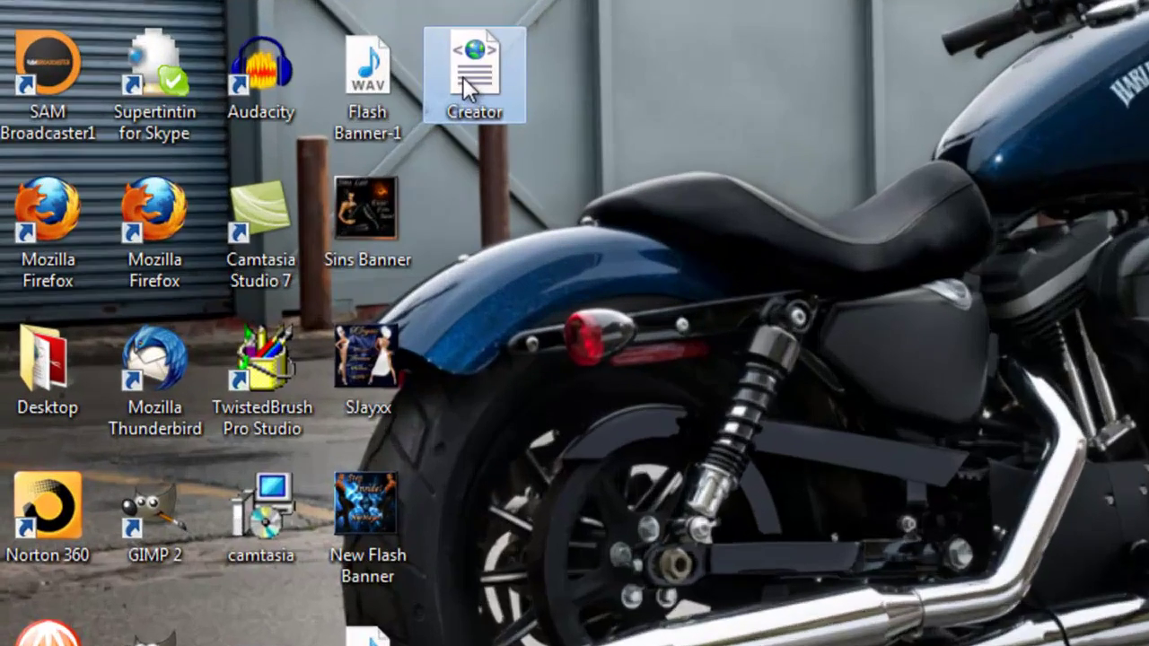
Open the downloaded Creator file from the Desktop in WordPad.
right_click(319, 149)
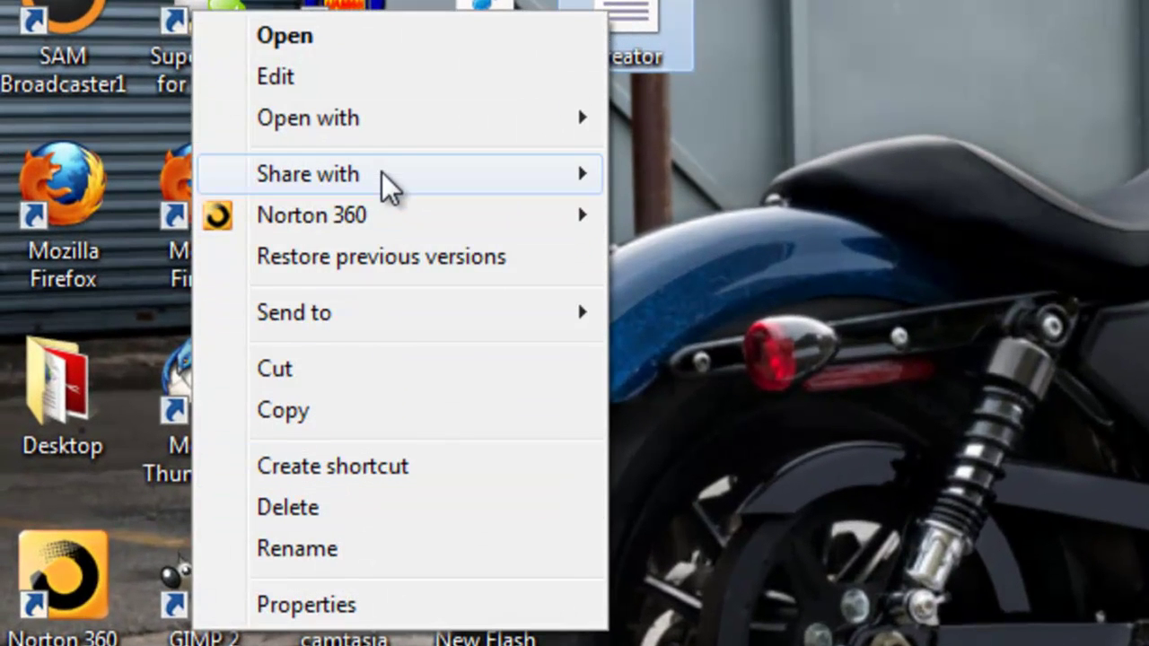
mouse_move(385, 140)
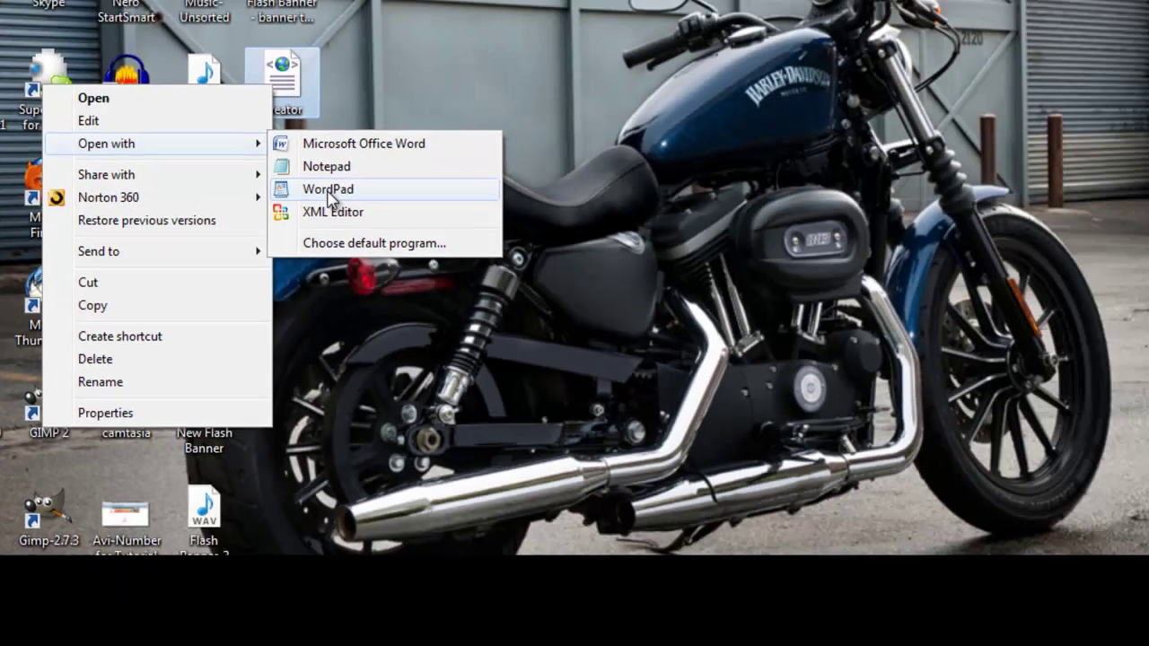
left_click(709, 201)
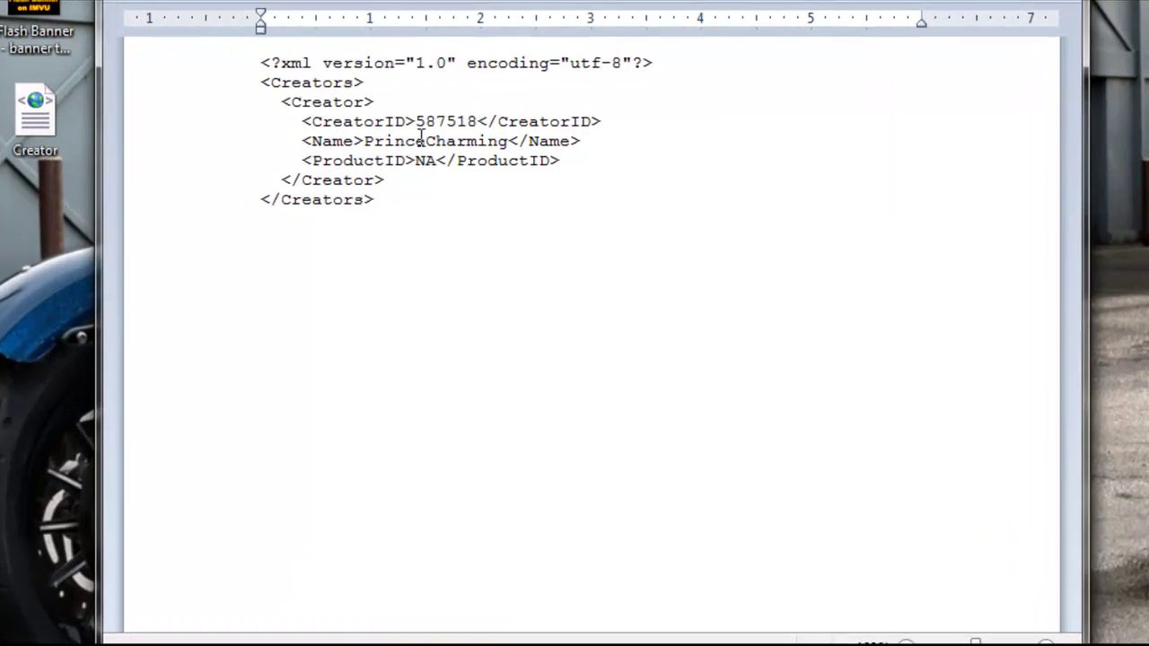
Replace the example CreatorID value in the XML with your own creator ID number.
left_click_drag(504, 101, 546, 92)
left_click_drag(718, 225, 739, 230)
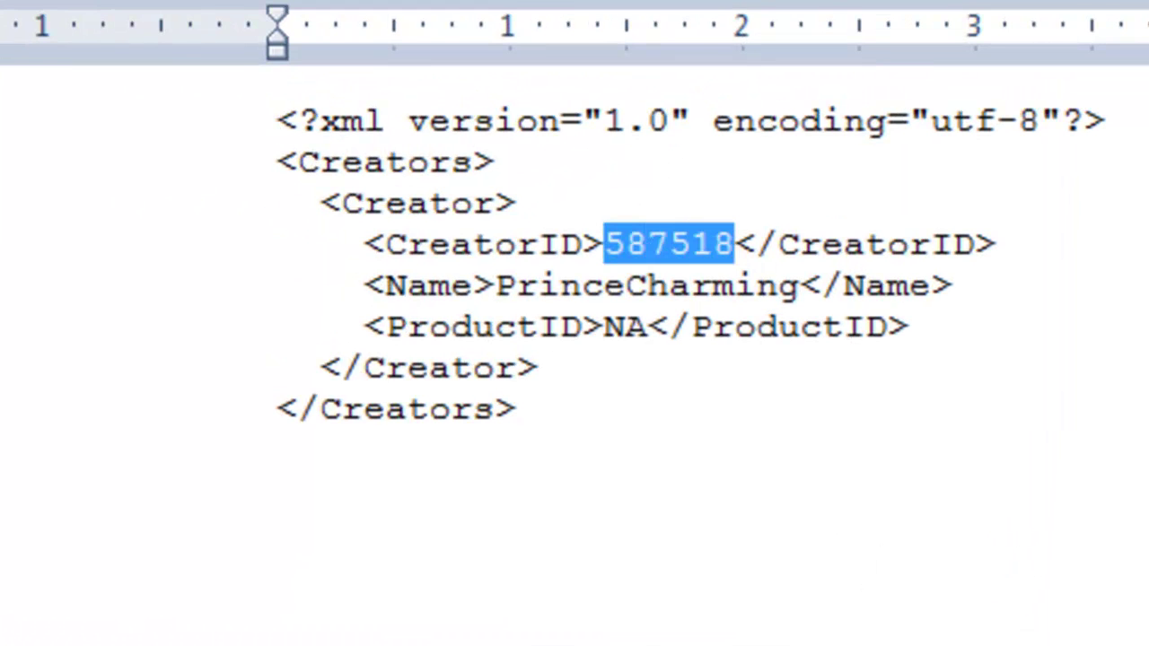
type("4181")
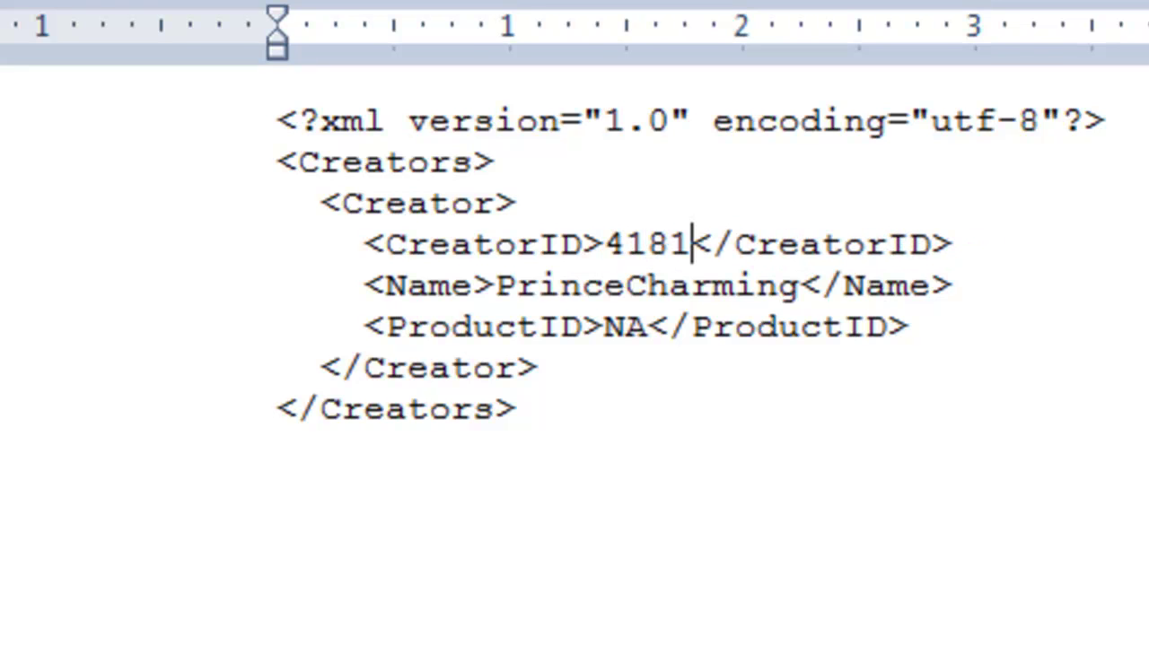
type("5961")
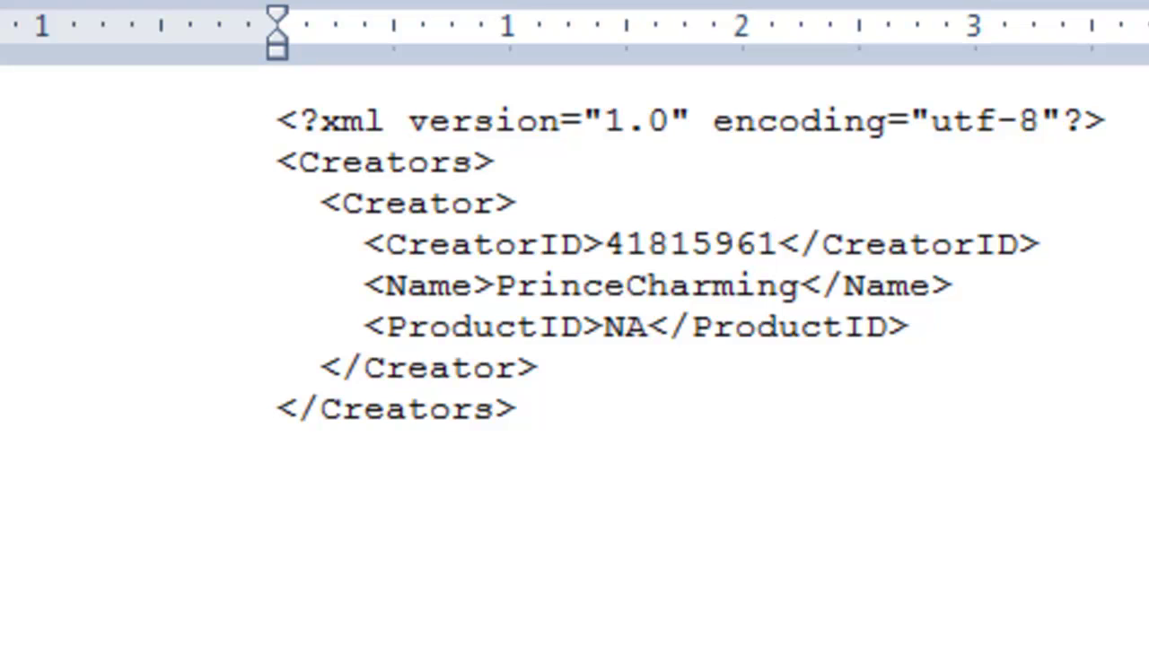
Replace the example text between the Name tags with your own avatar name.
left_click(496, 285)
left_click_drag(496, 285, 802, 287)
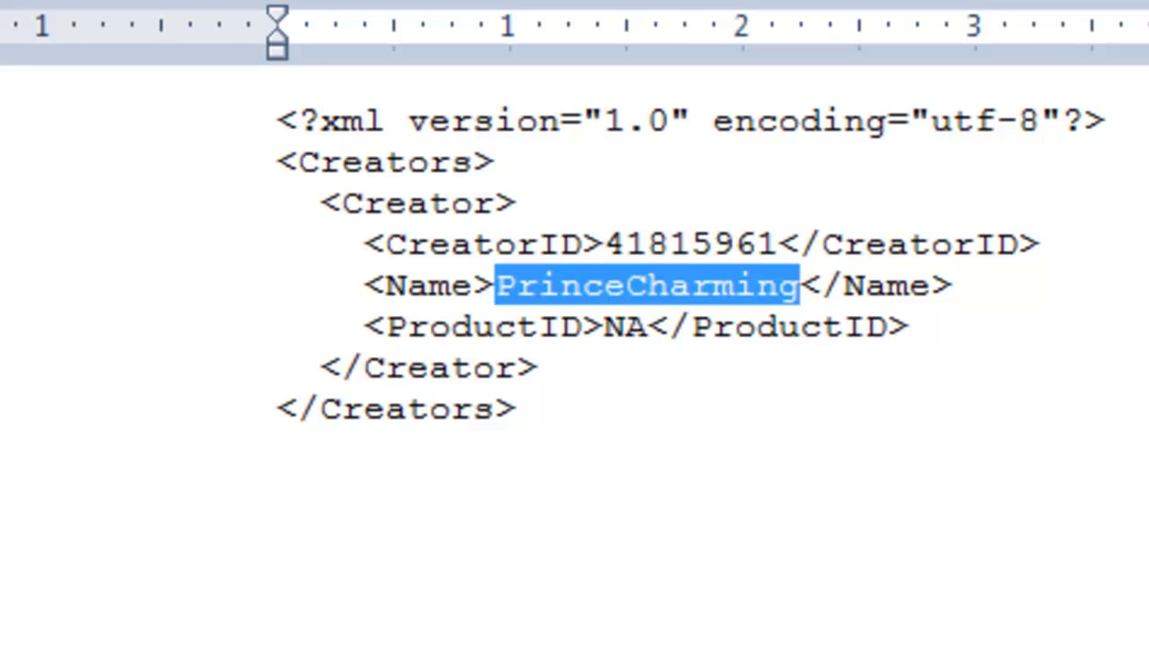
type("HipMay")
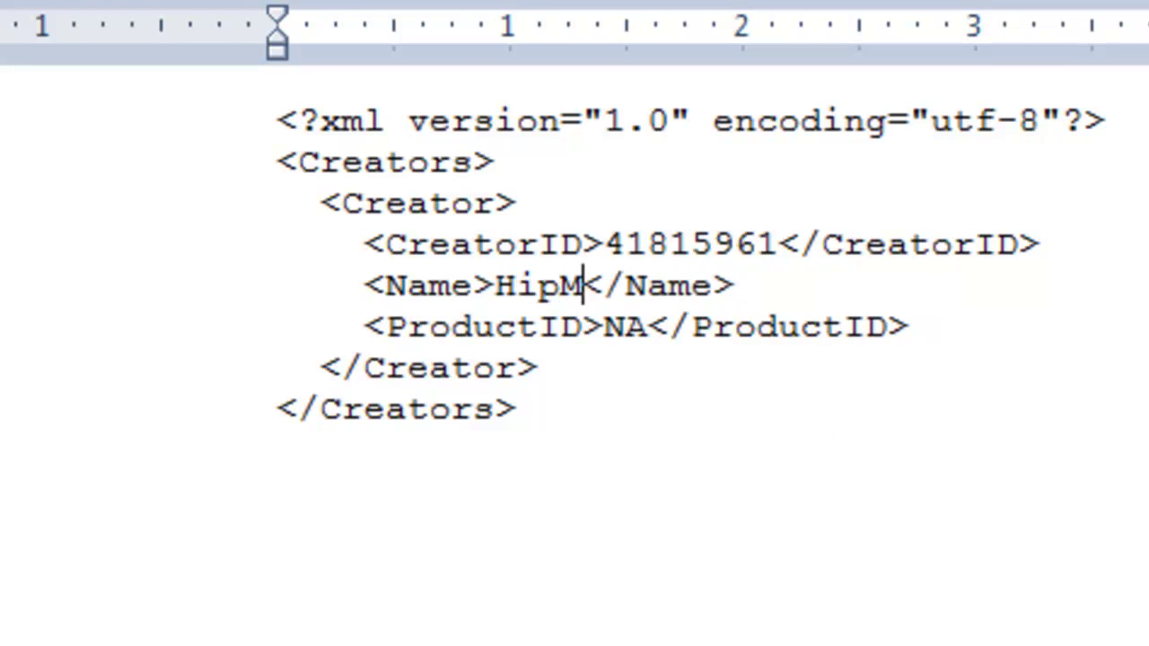
type("er")
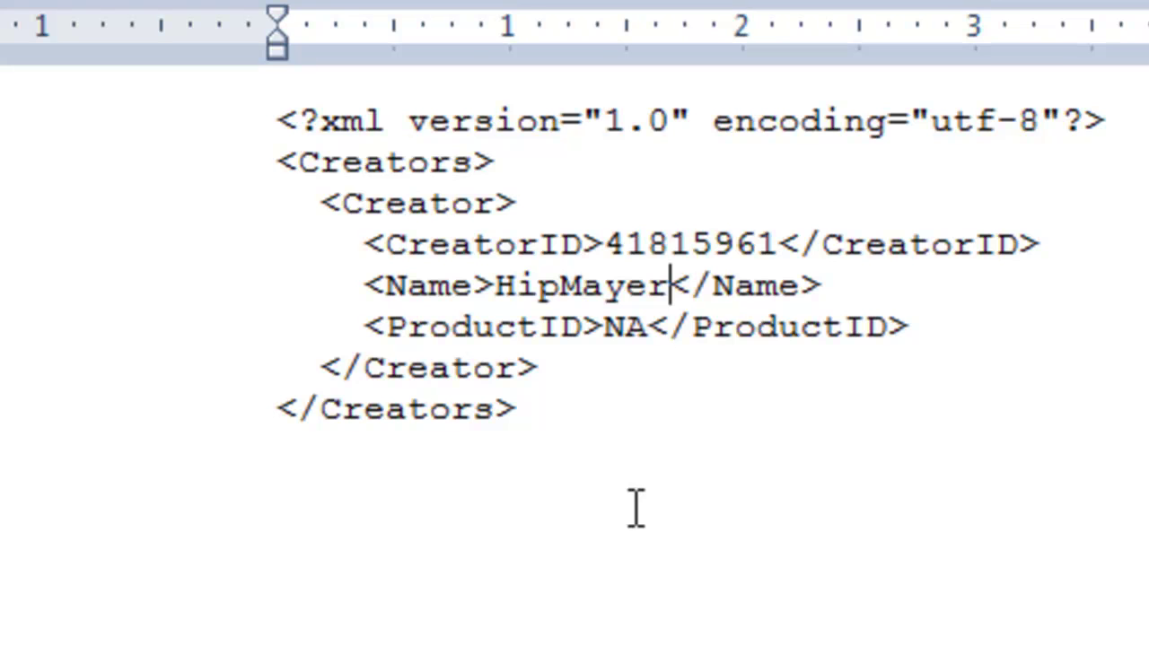
Replace the NA placeholder between the ProductID tags with 13744991.
double_click(633, 330)
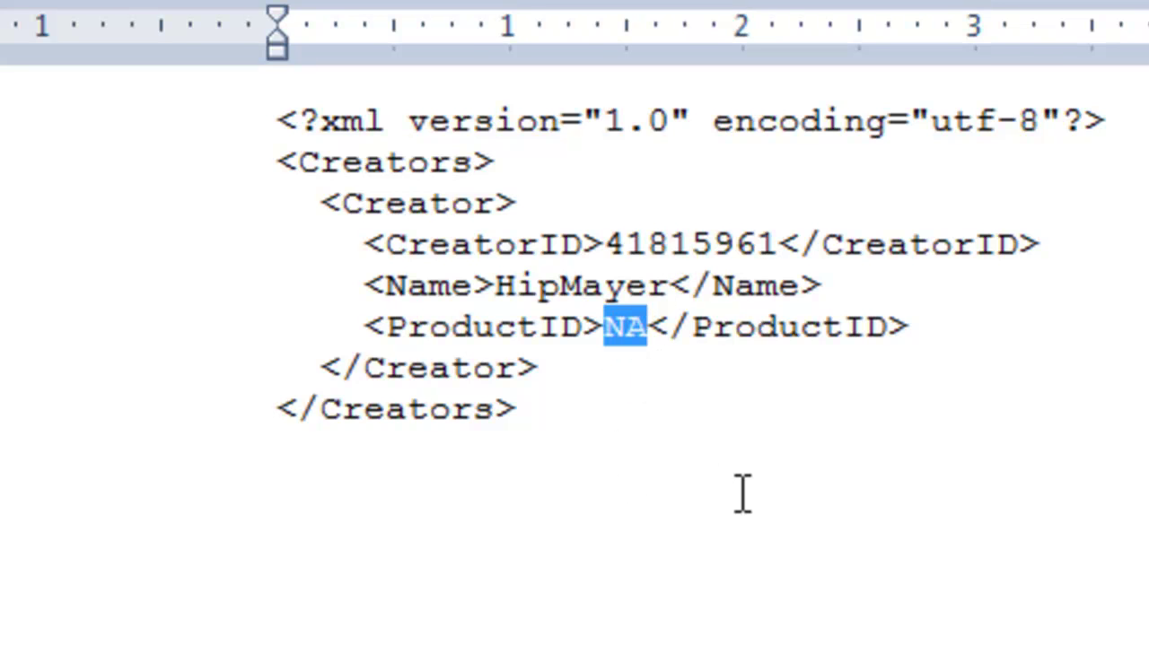
type("137")
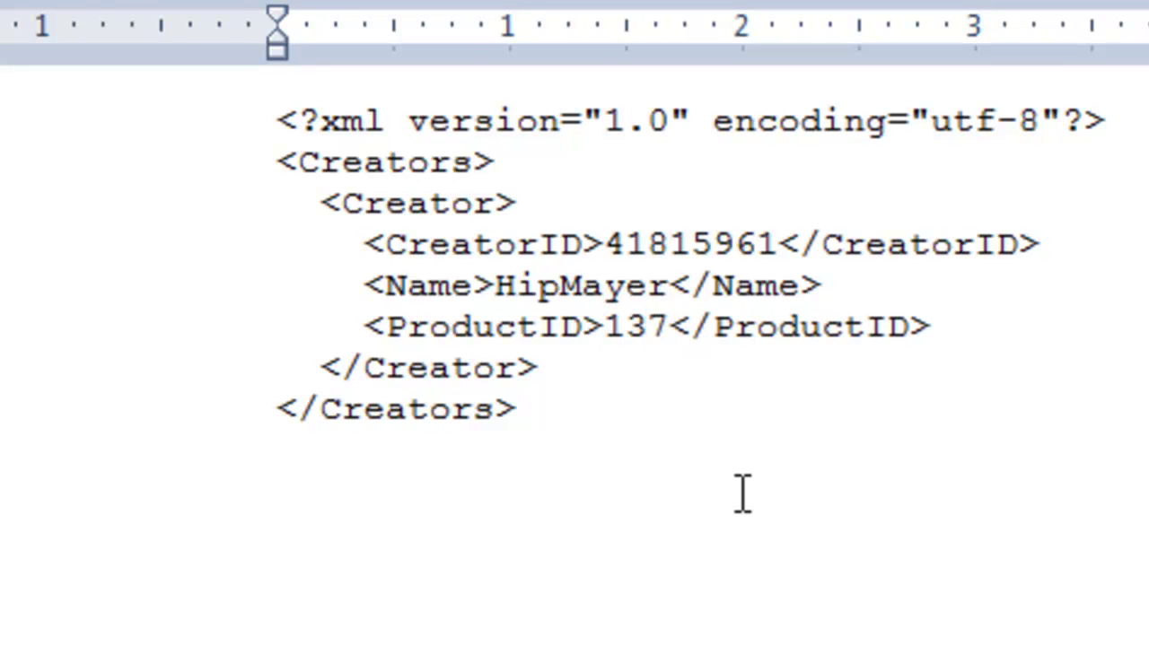
type("44991")
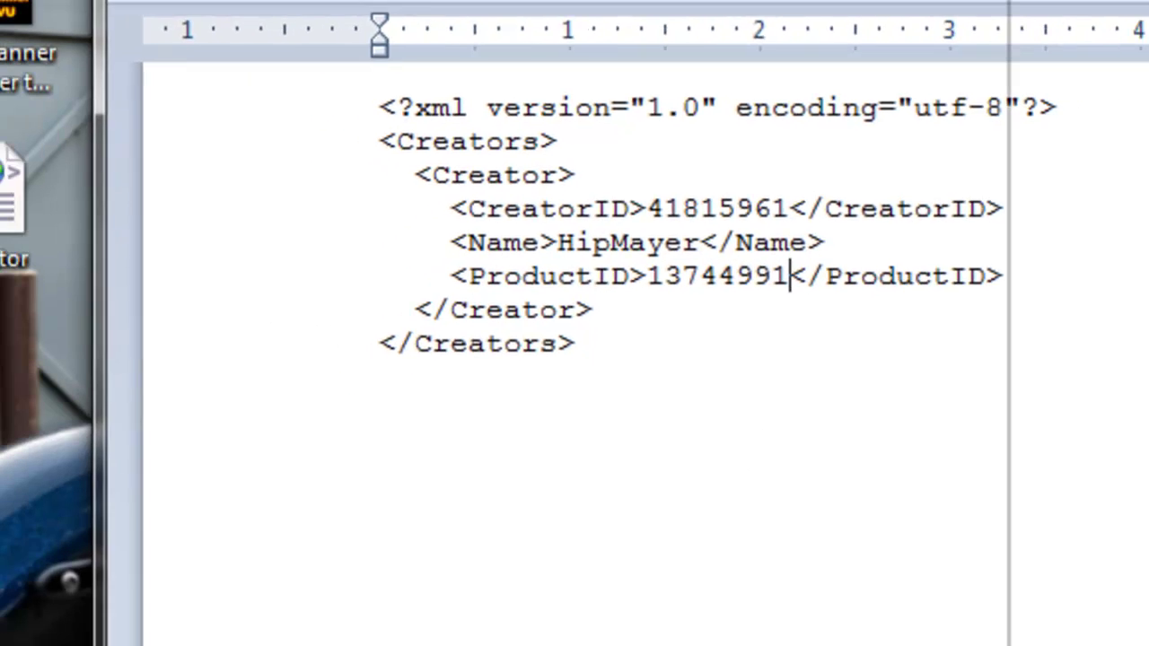
Save the edited document on the Desktop as Creator.xml, replacing the existing file, and close WordPad.
key("alt+f")
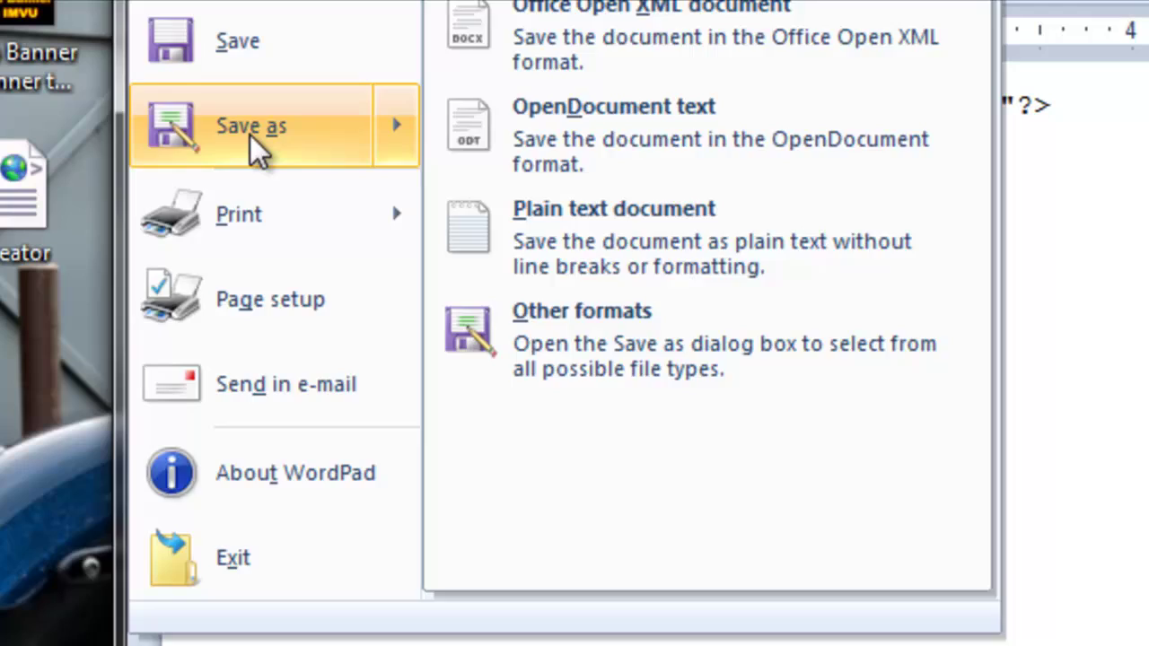
left_click(249, 134)
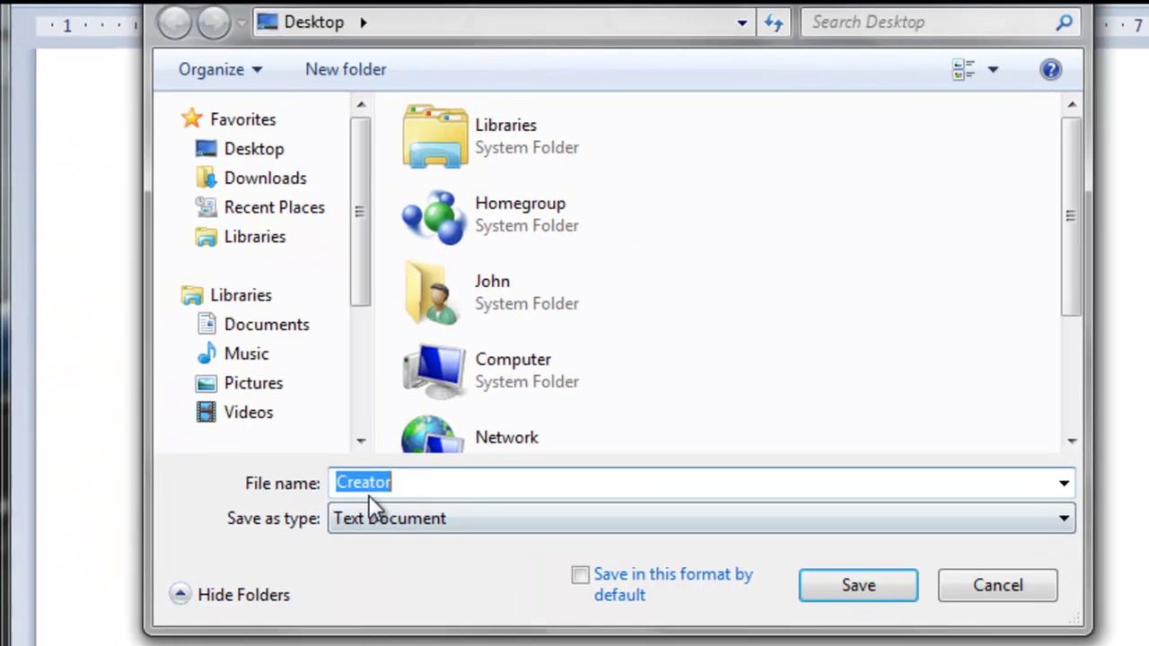
left_click(397, 477)
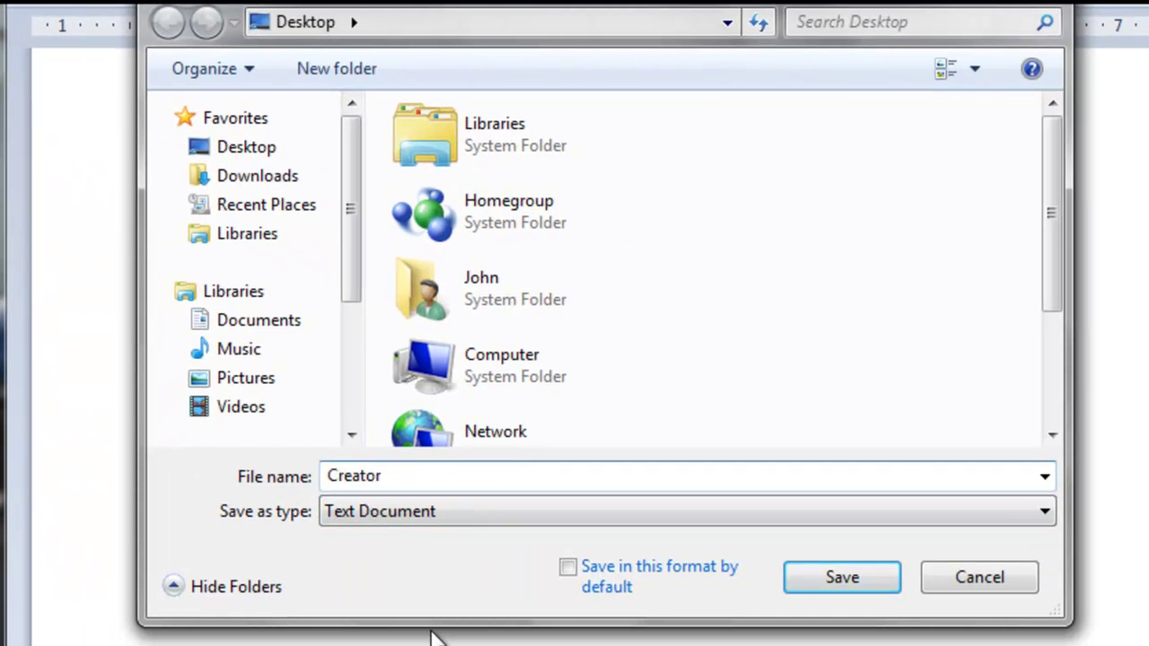
type(".xml")
key("Escape")
left_click(812, 581)
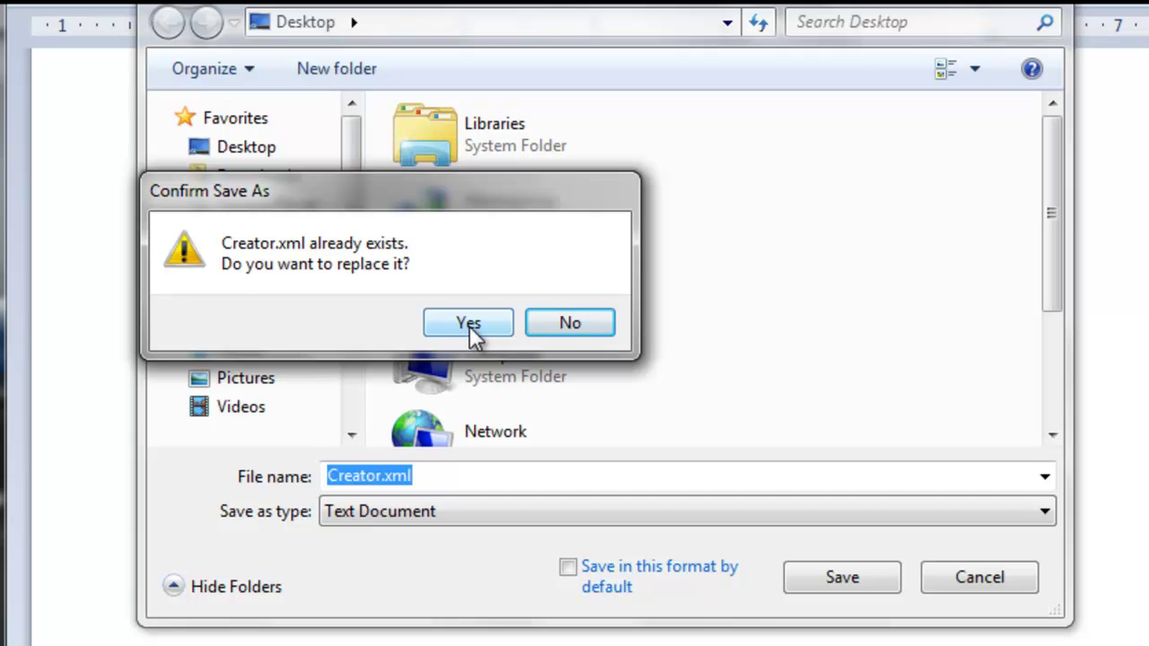
left_click(469, 326)
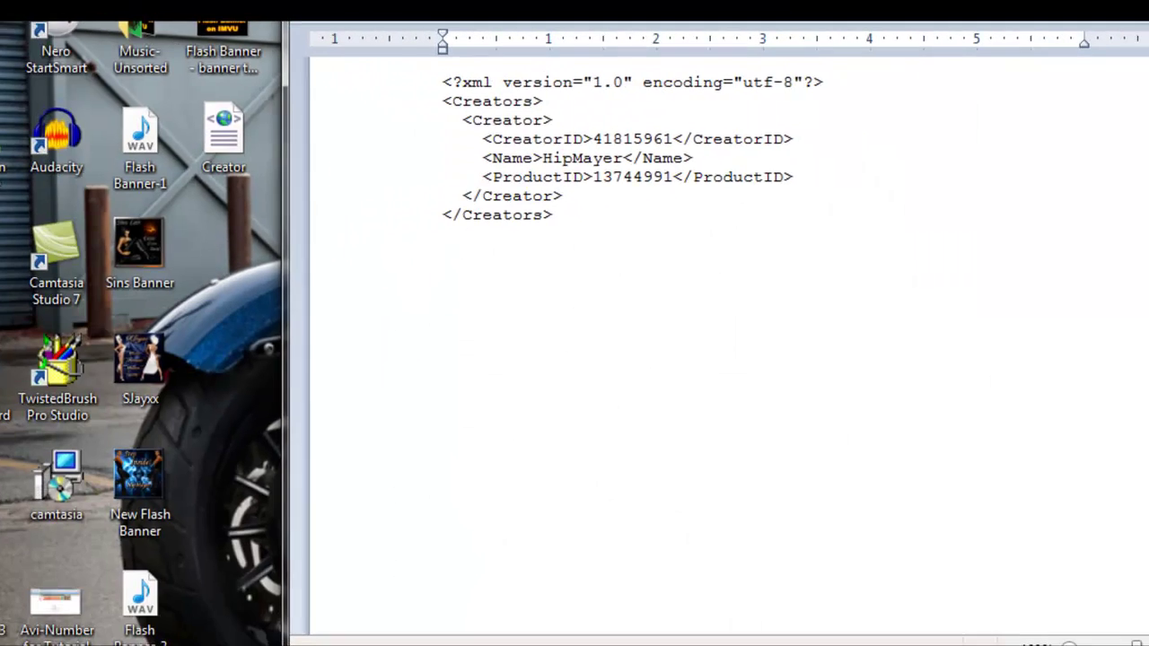
key("alt+F4")
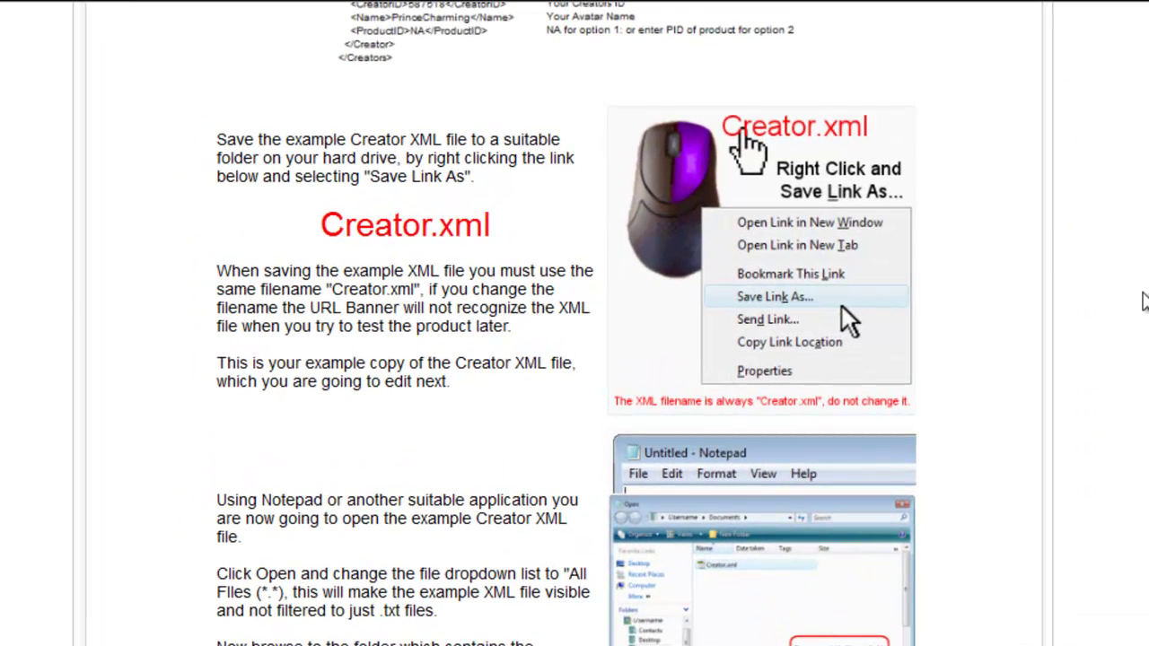
Read through the rest of the URL Banner instructions on the product page, down to the terms and conditions.
scroll(1144, 301, "down", 4)
scroll(1144, 302, "down", 7)
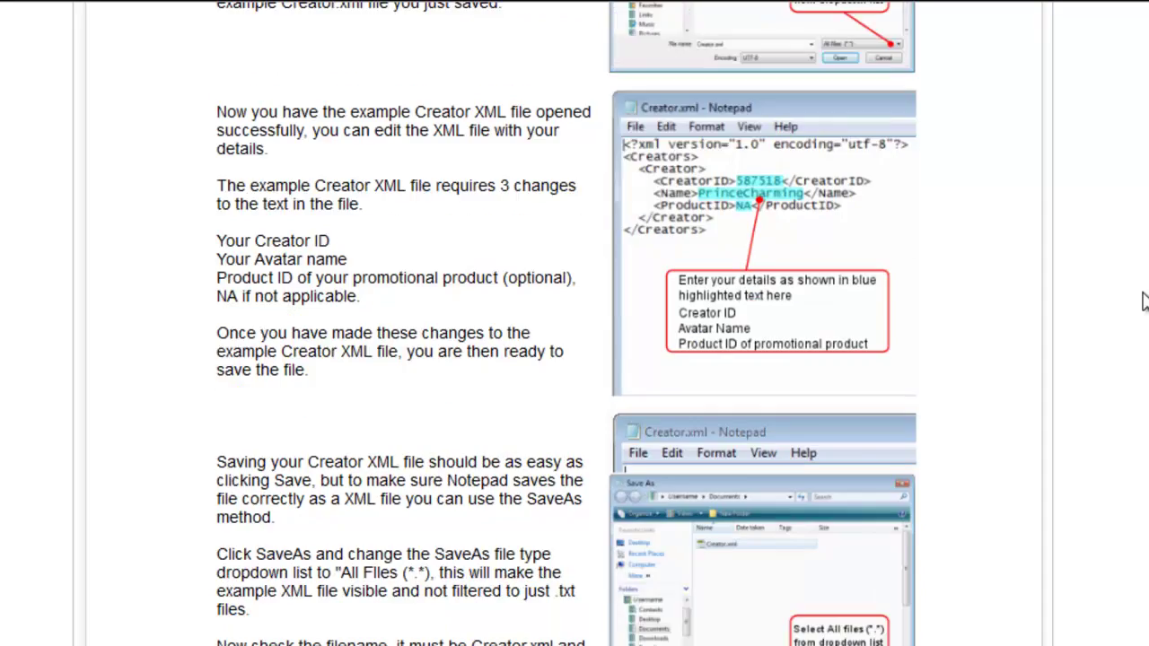
scroll(1145, 301, "down", 15)
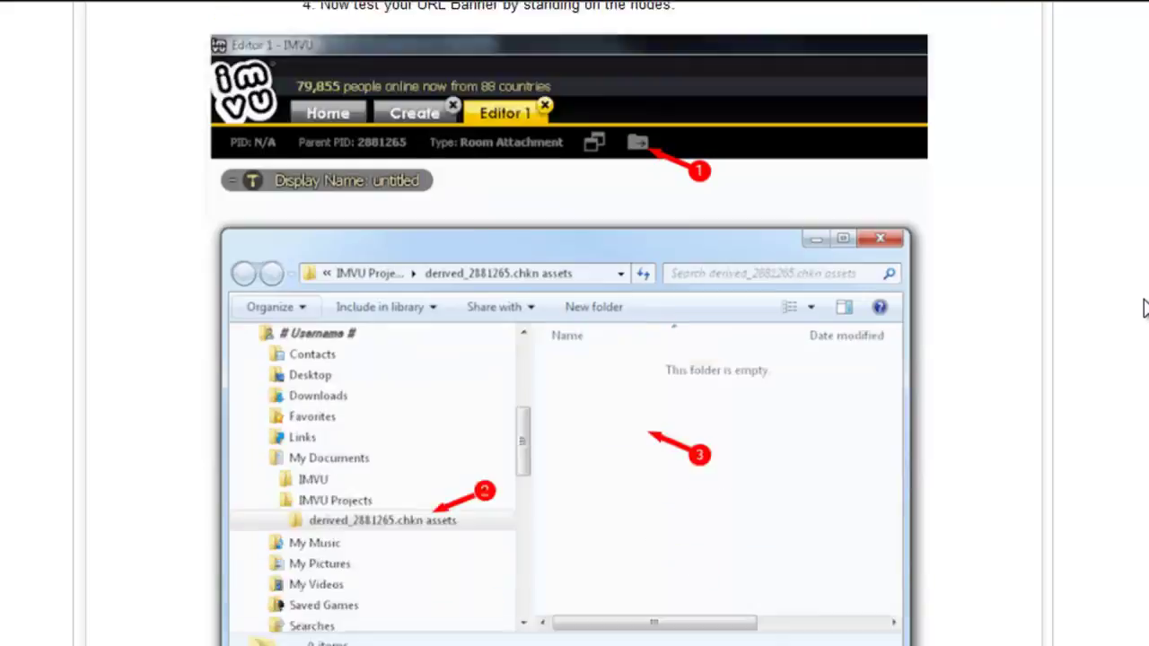
scroll(1145, 311, "down", 15)
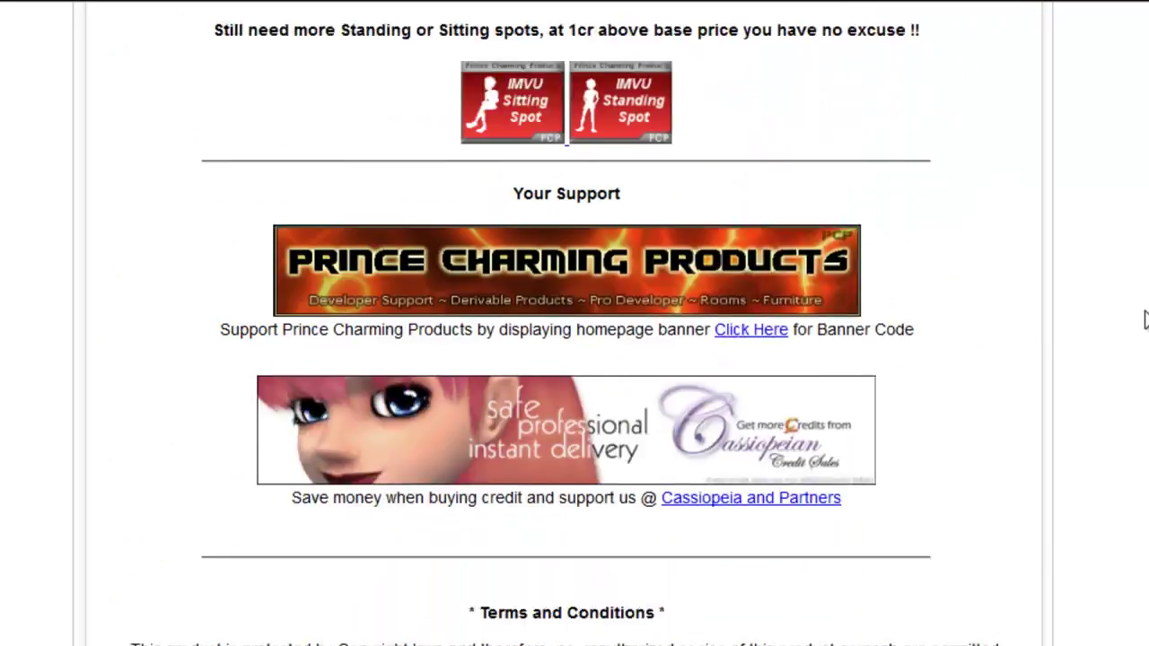
scroll(1145, 322, "down", 6)
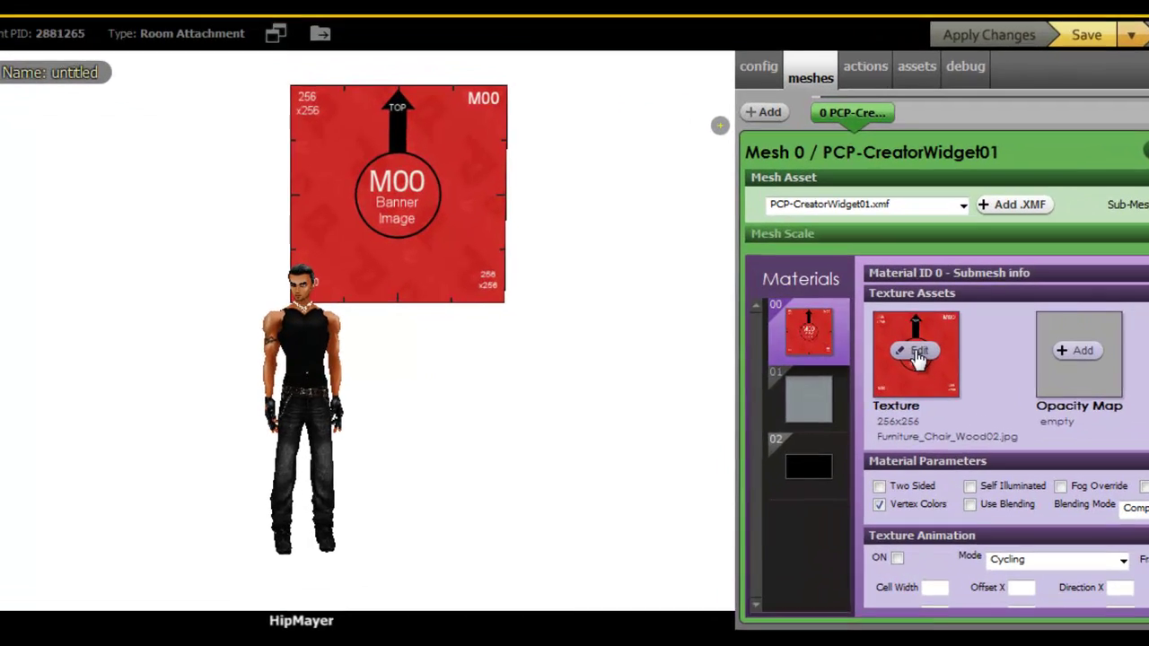
In the IMVU editor, replace the texture of material 00 with the New Flash Banner image and apply the changes.
left_click(916, 352)
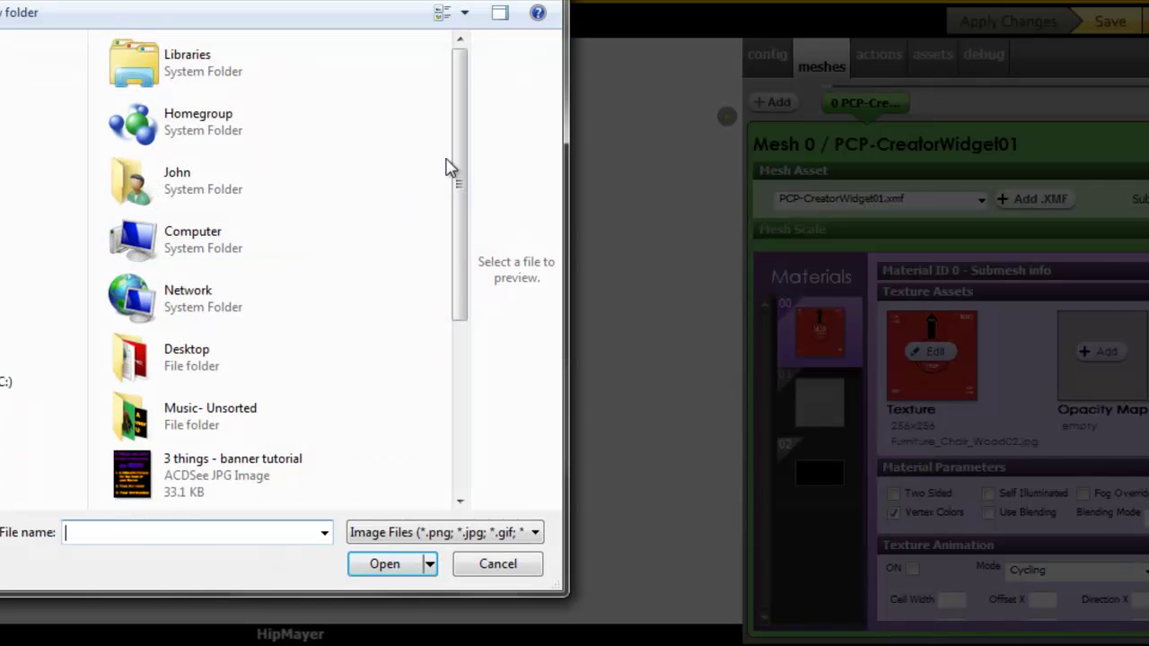
left_click_drag(457, 169, 459, 350)
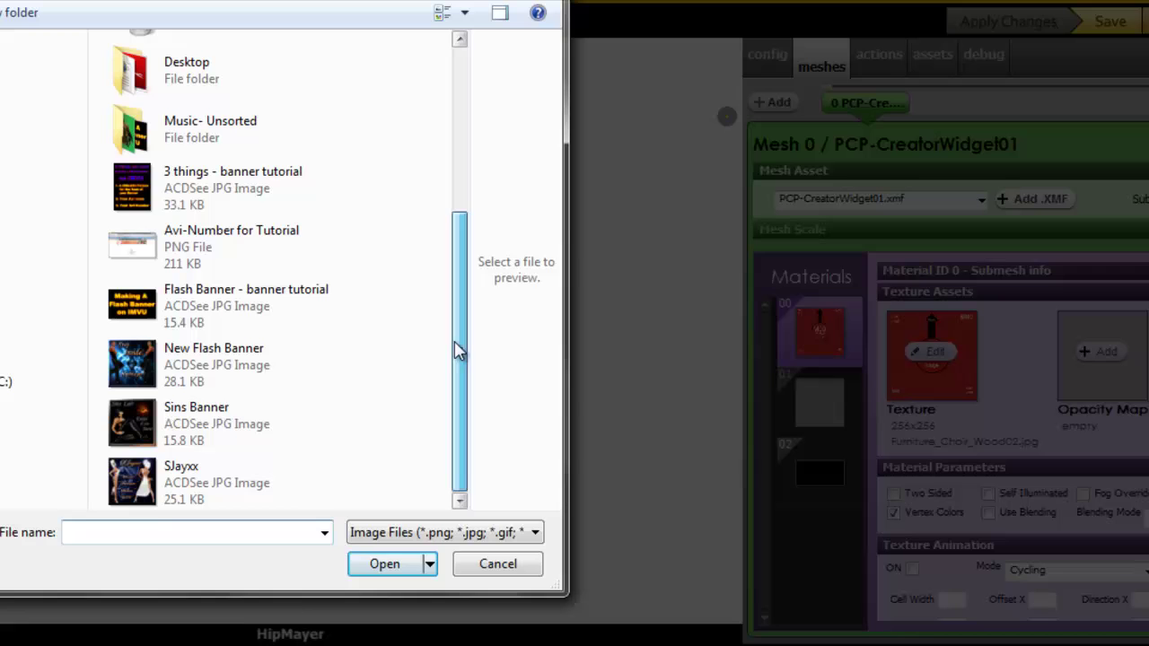
double_click(216, 363)
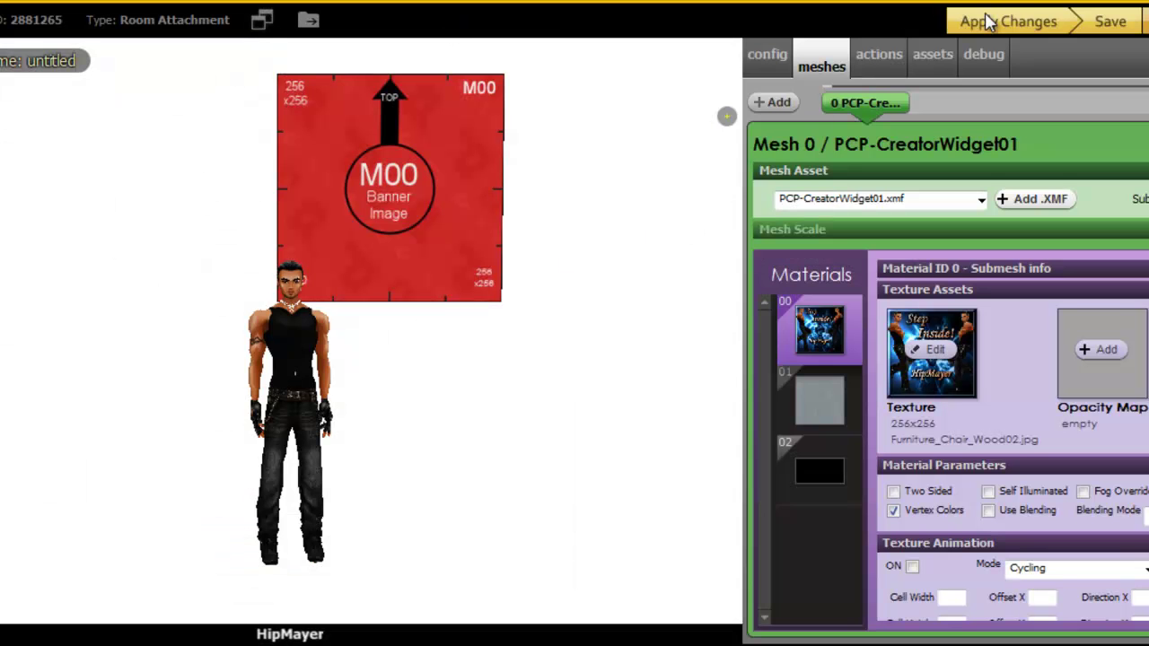
left_click(990, 22)
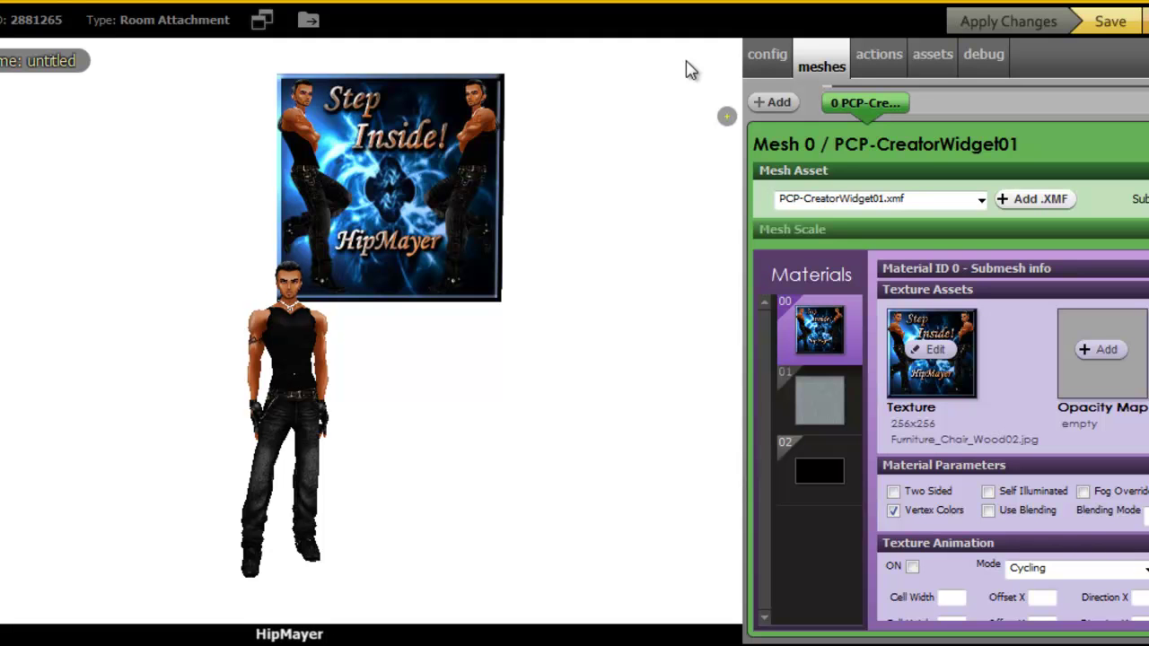
Open the project's assets folder, then show the Desktop files with the derived2881265_(2).chkn assets folder still reachable in the folder tree.
left_click(307, 25)
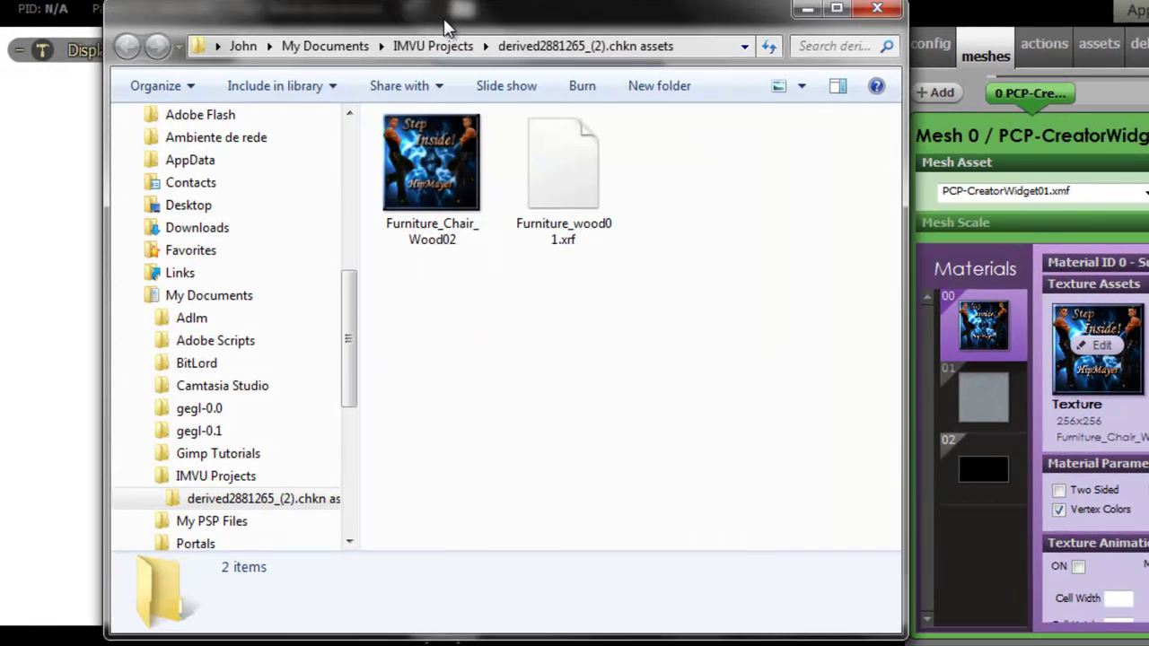
left_click_drag(346, 335, 346, 360)
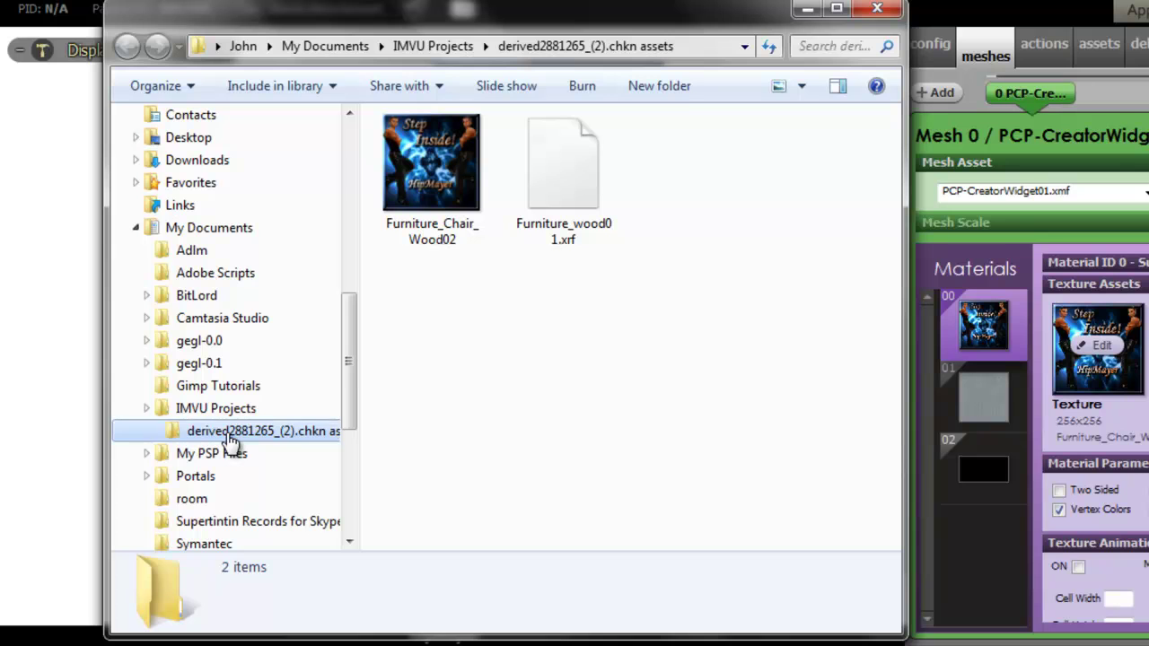
left_click_drag(346, 349, 344, 174)
left_click(206, 149)
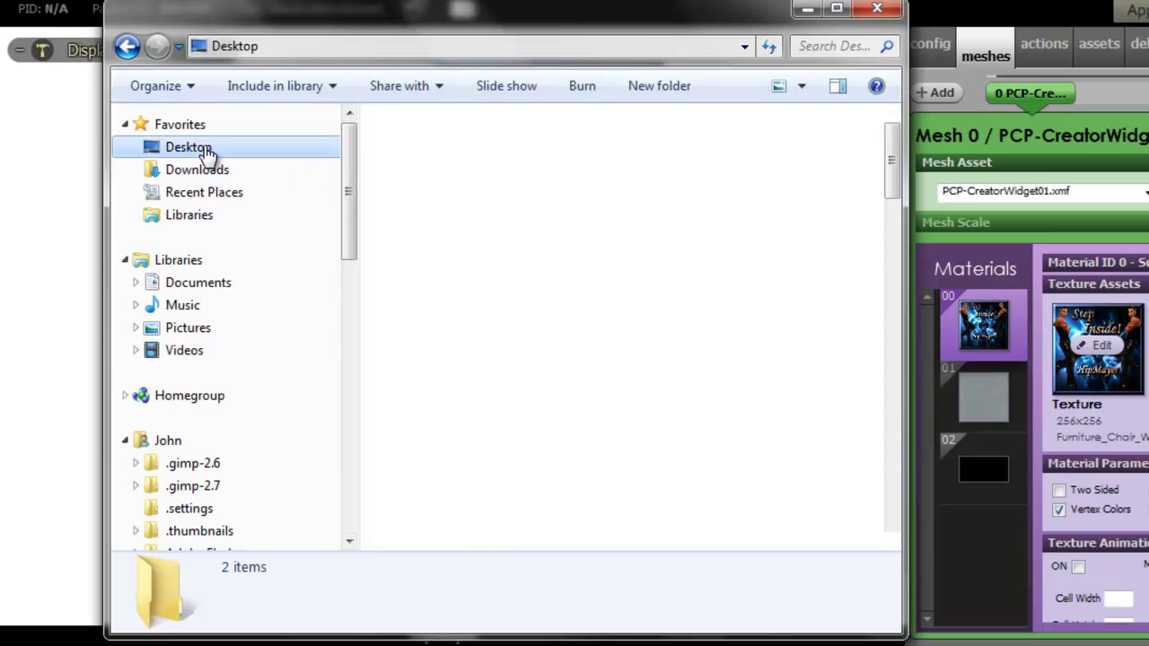
left_click_drag(344, 164, 349, 352)
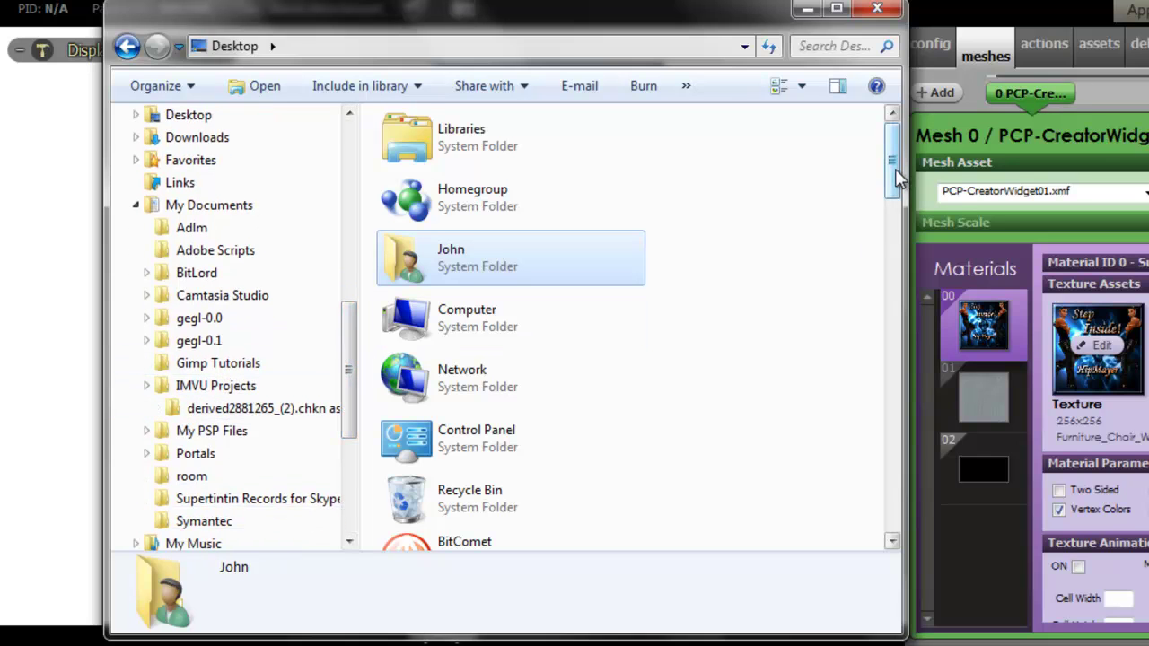
left_click_drag(894, 169, 884, 384)
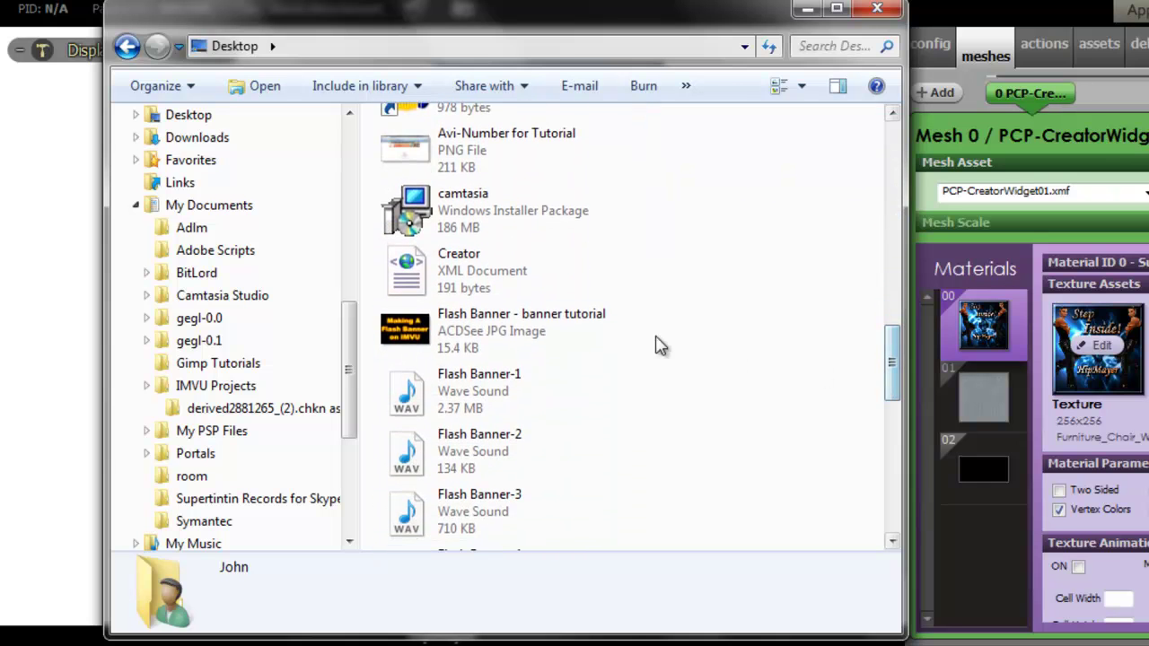
Copy the Creator XML document from the Desktop into the derived2881265_(2).chkn assets folder and close the file window.
left_click(449, 285)
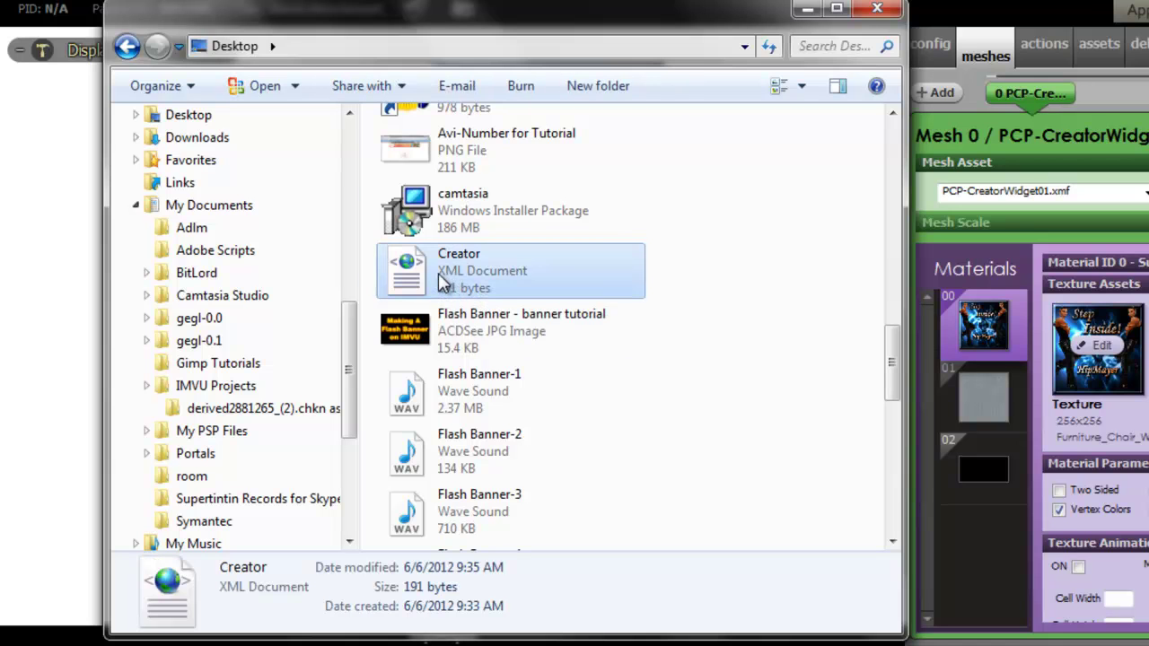
left_click_drag(450, 285, 267, 412)
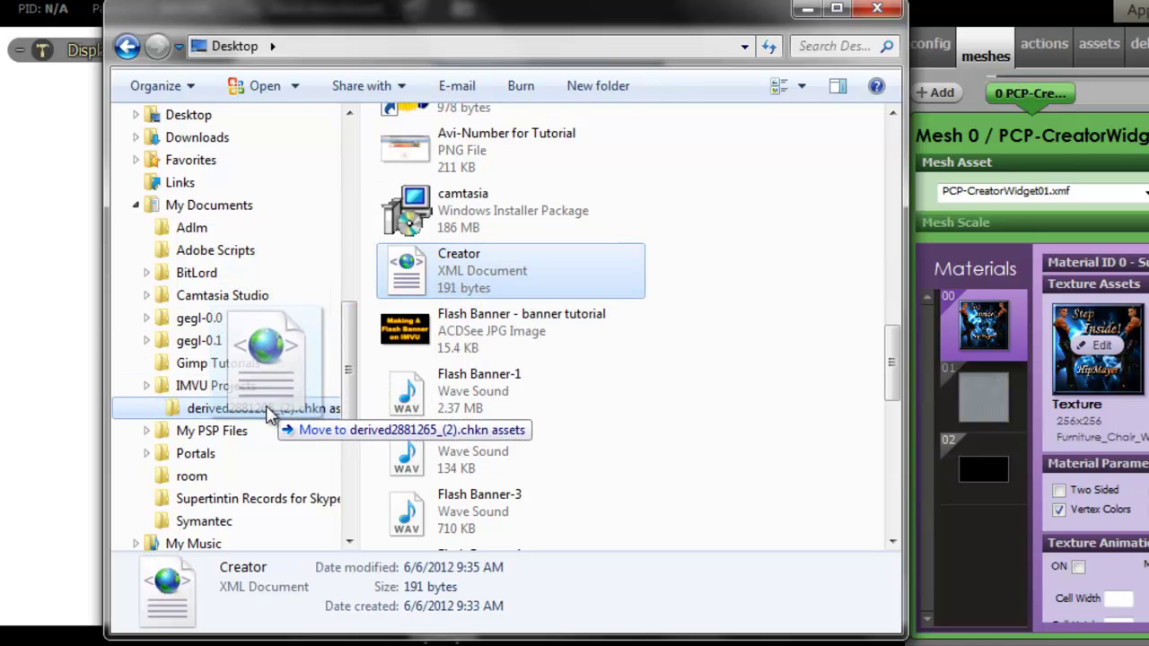
right_click_drag(267, 412, 266, 409)
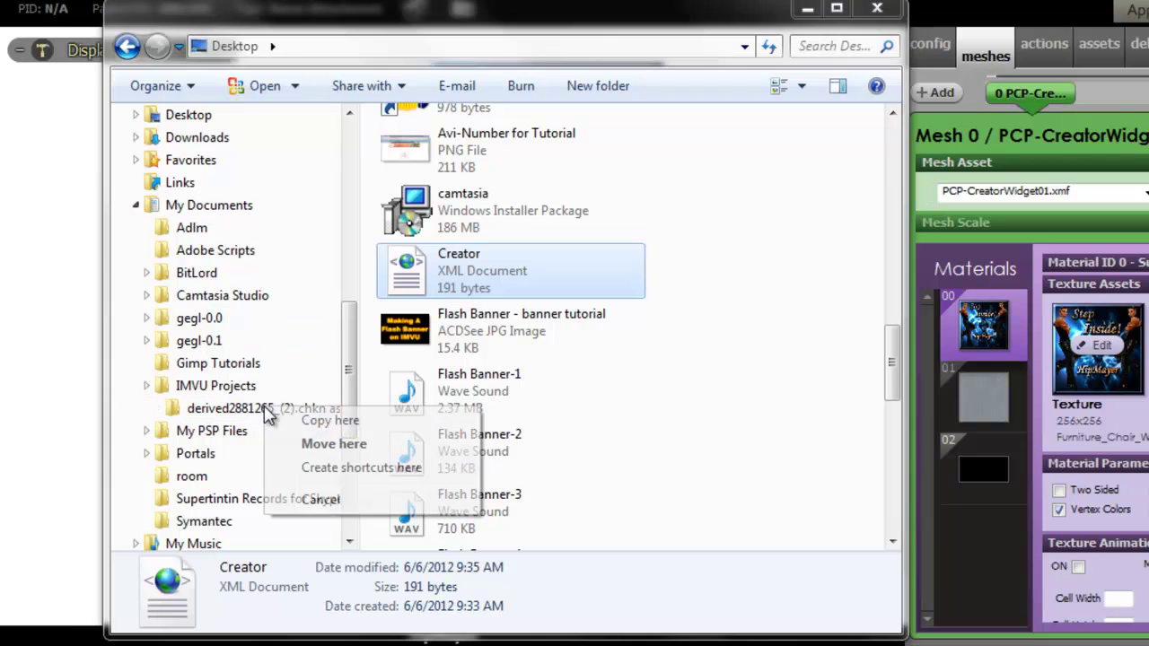
left_click(323, 423)
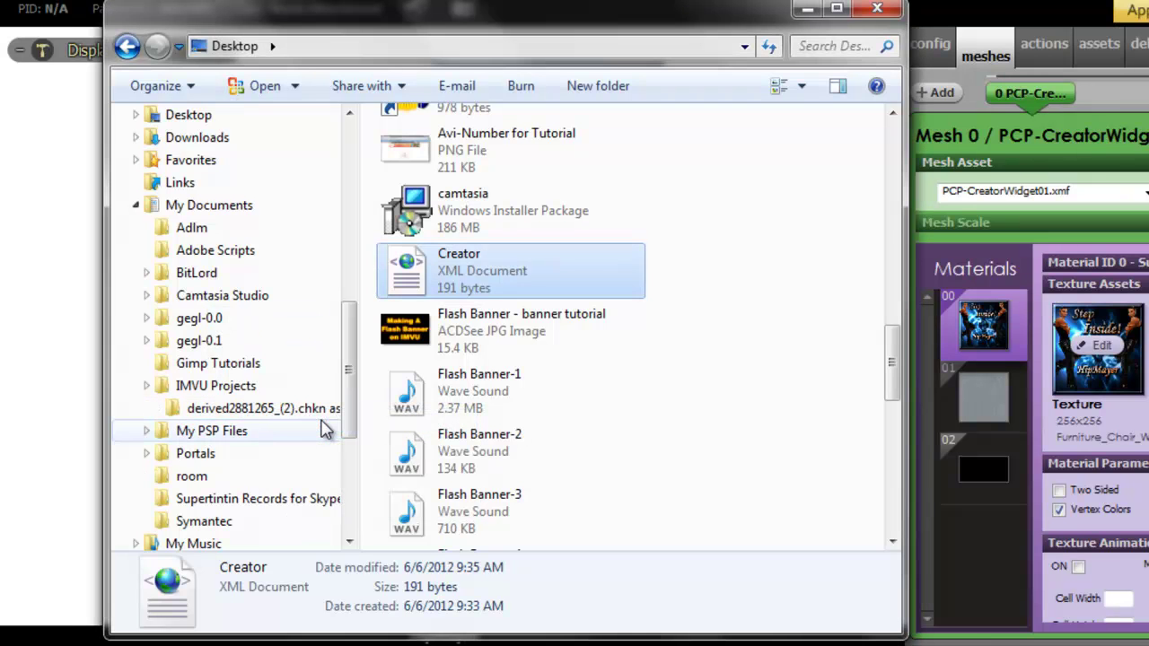
left_click(880, 13)
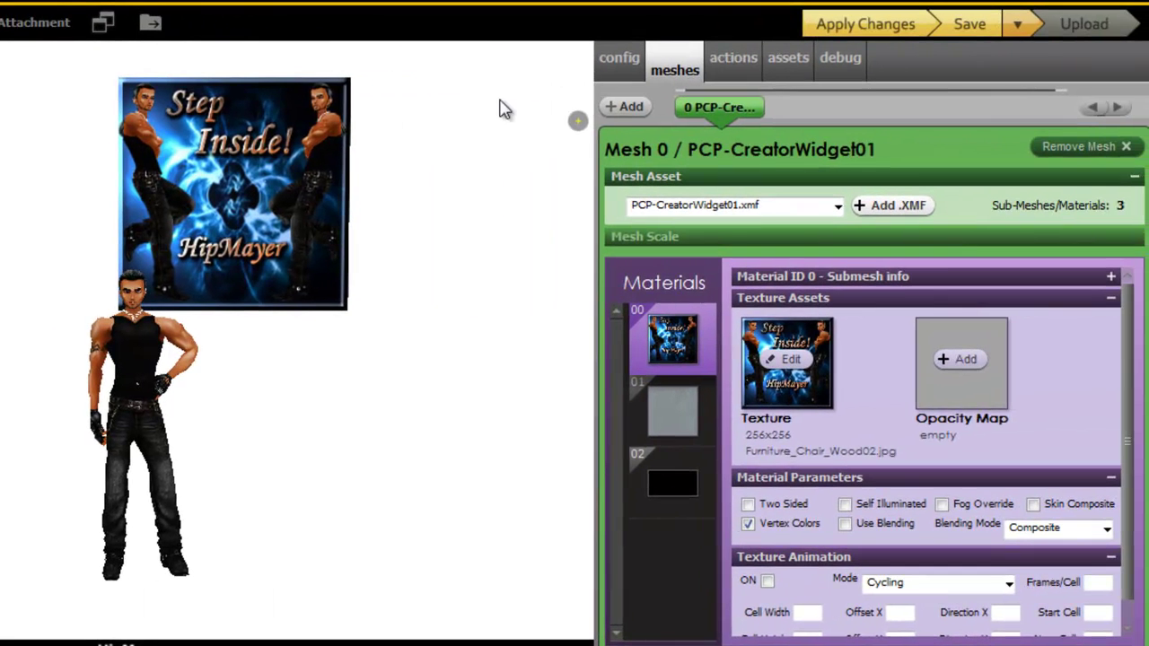
Check the project's asset list for Creator.xml, return to the mesh settings, apply the changes and save the project.
left_click(788, 62)
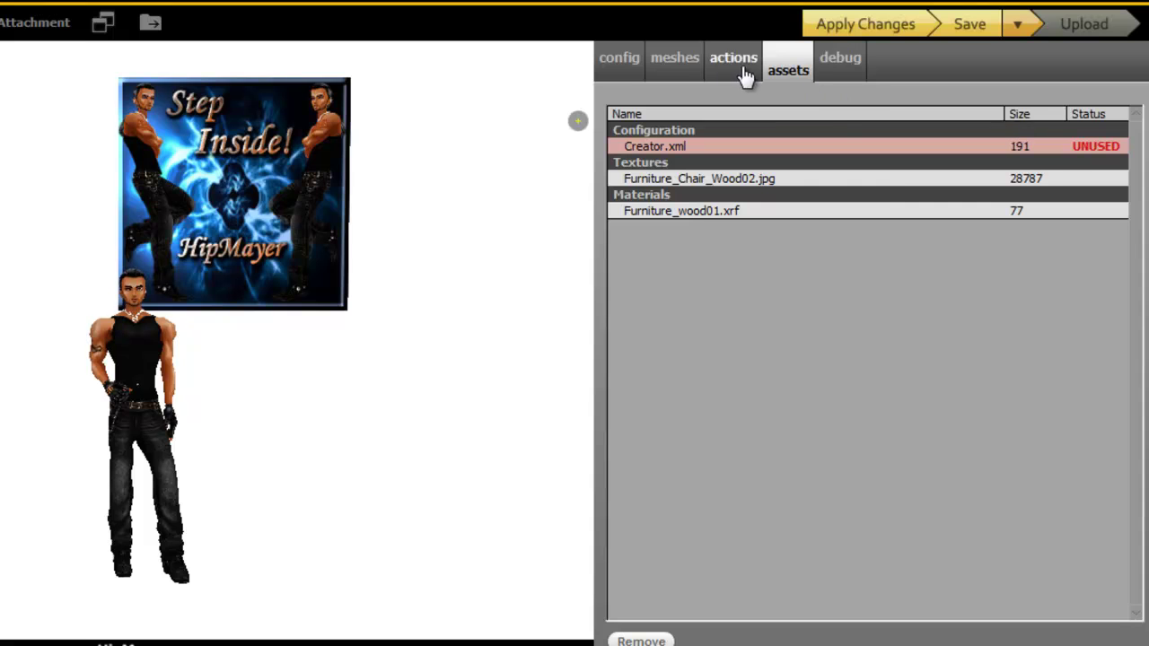
left_click(686, 72)
left_click(840, 25)
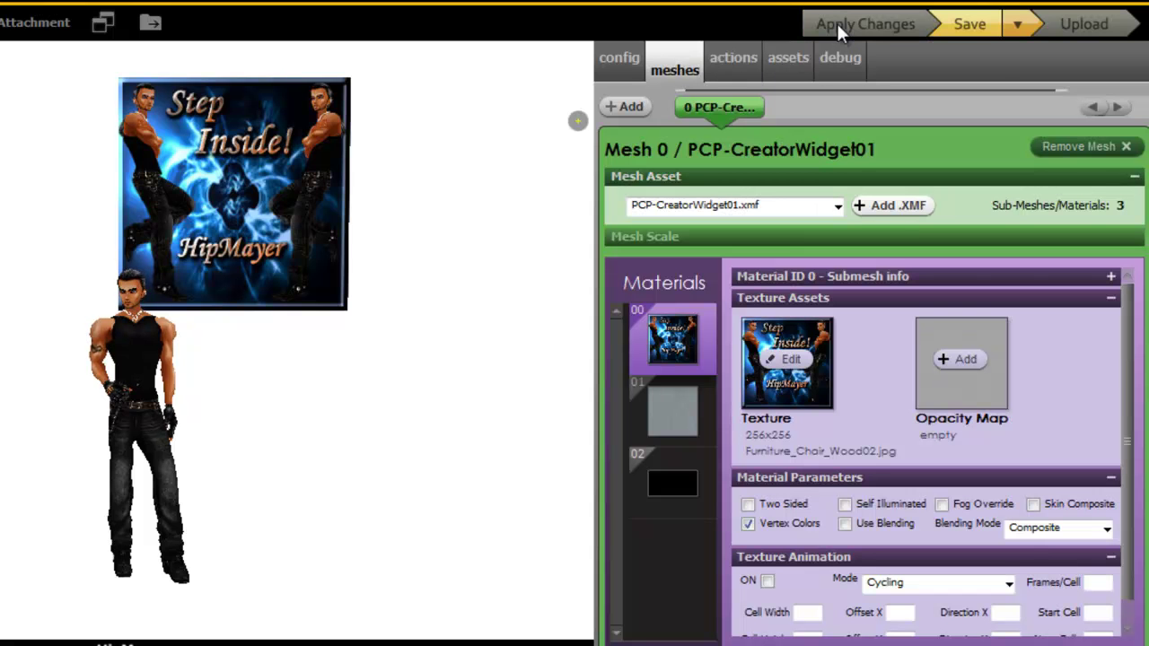
left_click(965, 27)
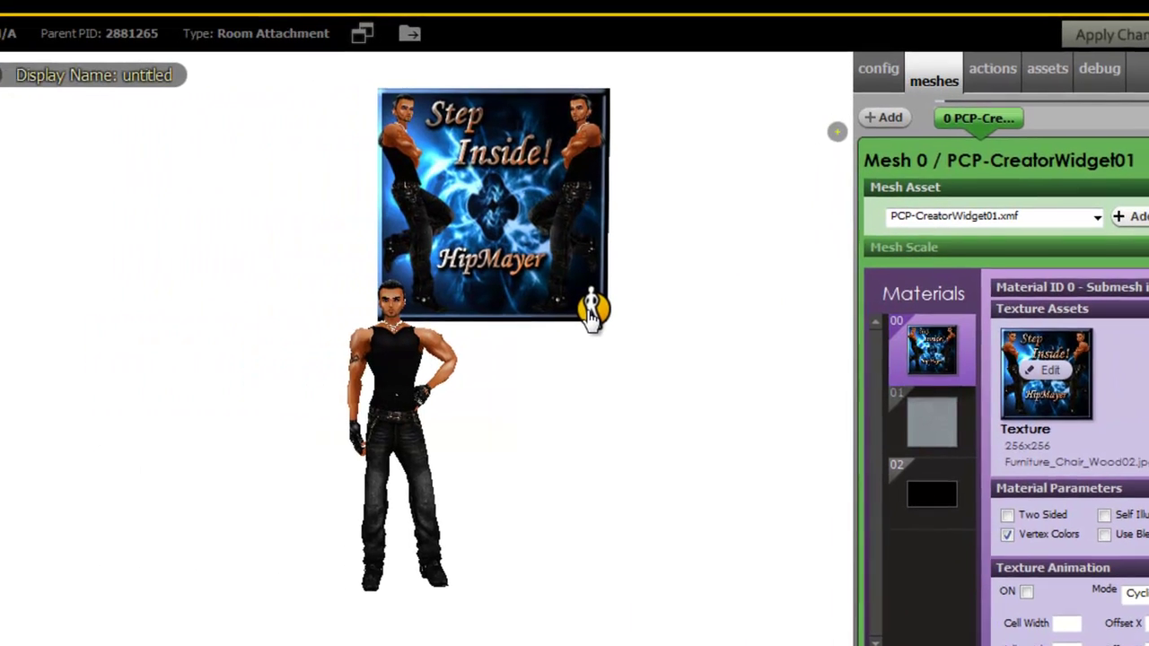
Test the banner's link spot in the preview, look over the linked product page, and close the webpage notice.
left_click(592, 314)
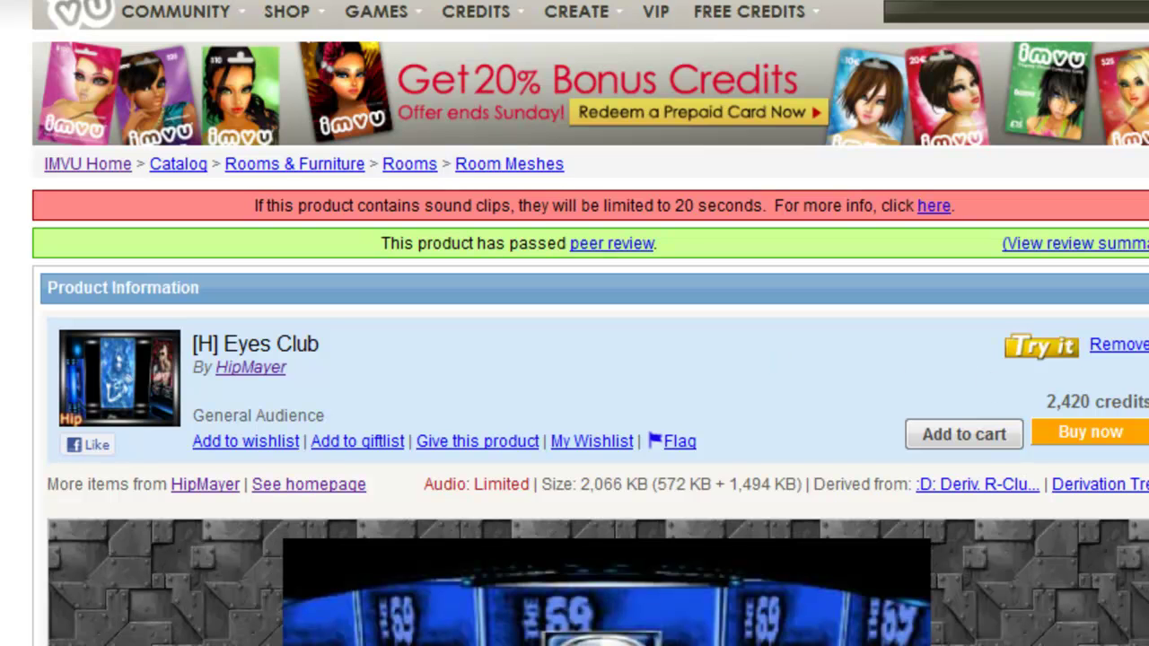
scroll(575, 359, "down", 2)
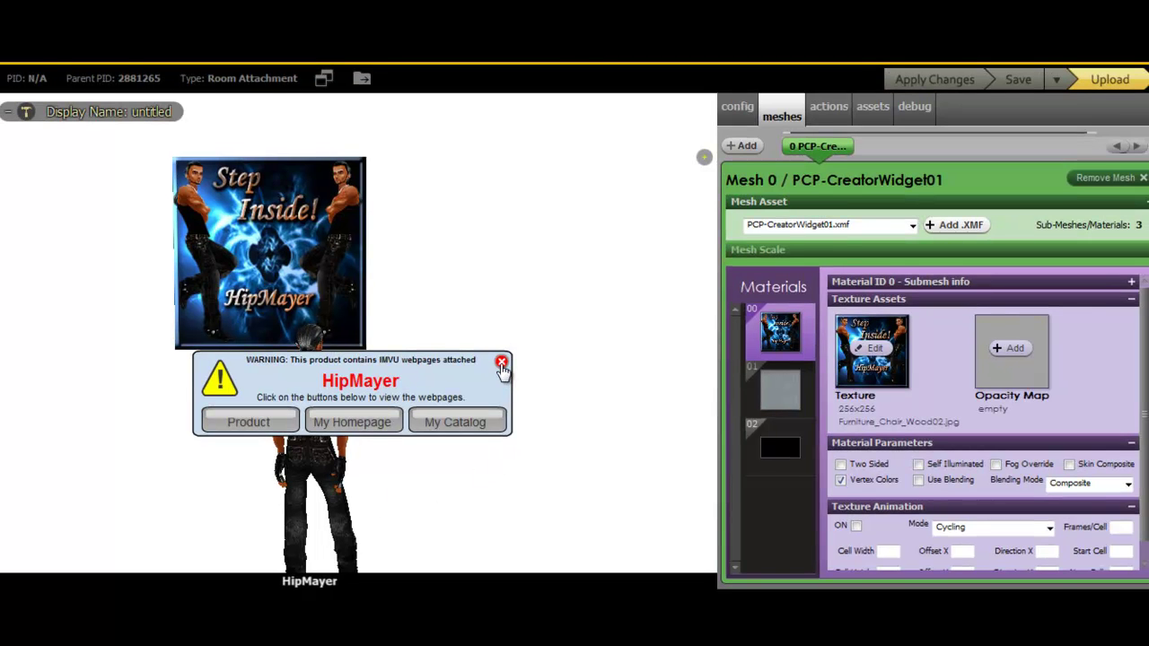
left_click(501, 362)
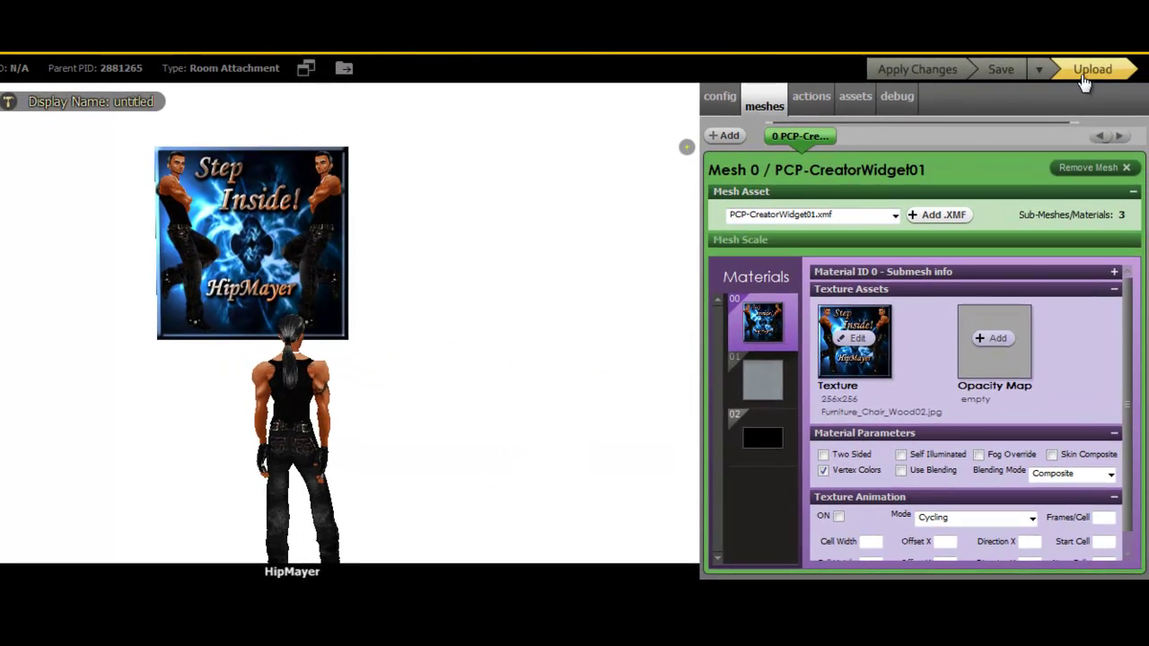